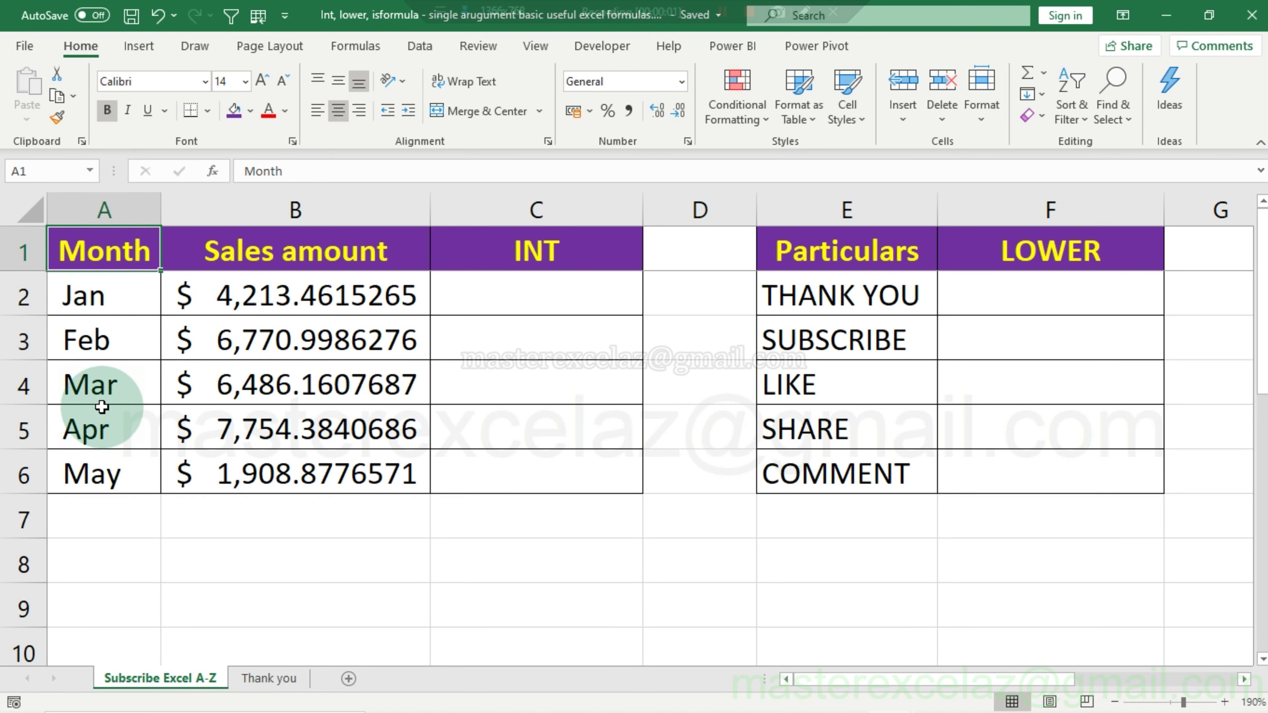
Enter =INT(B2) in C2 to take the whole-number part of Jan's sales amount.
left_click(290, 261)
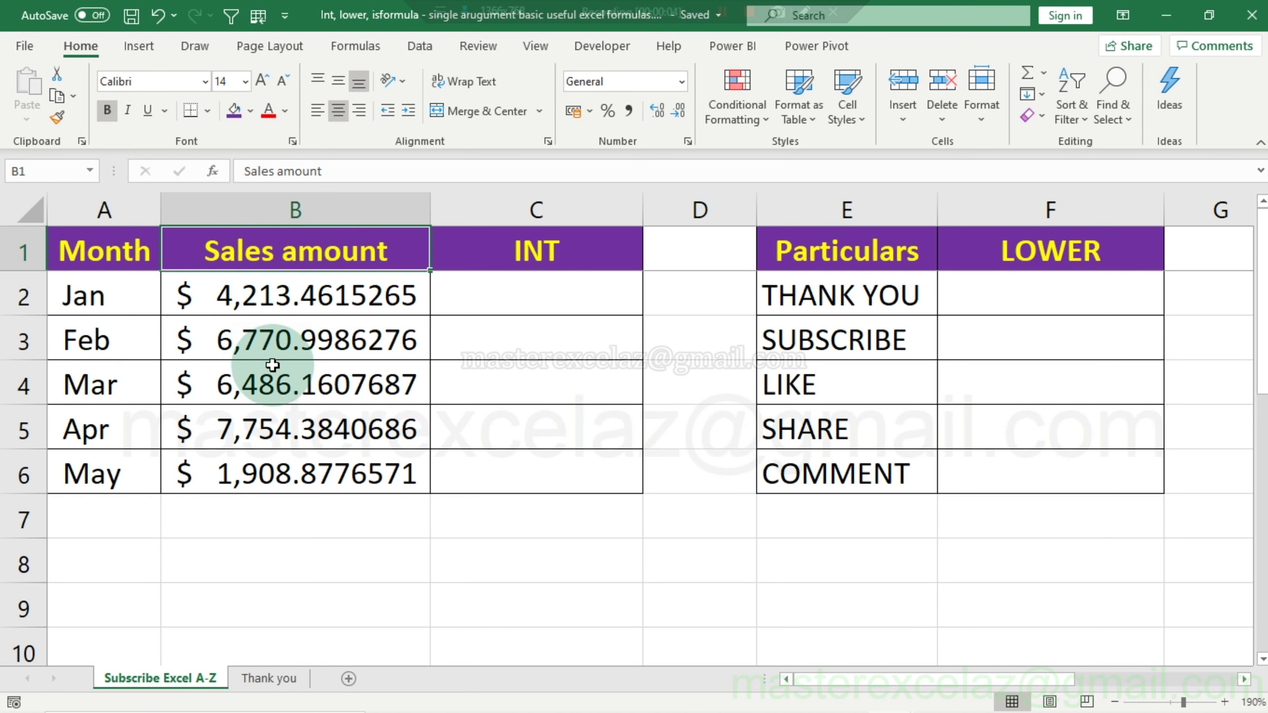
left_click(517, 295)
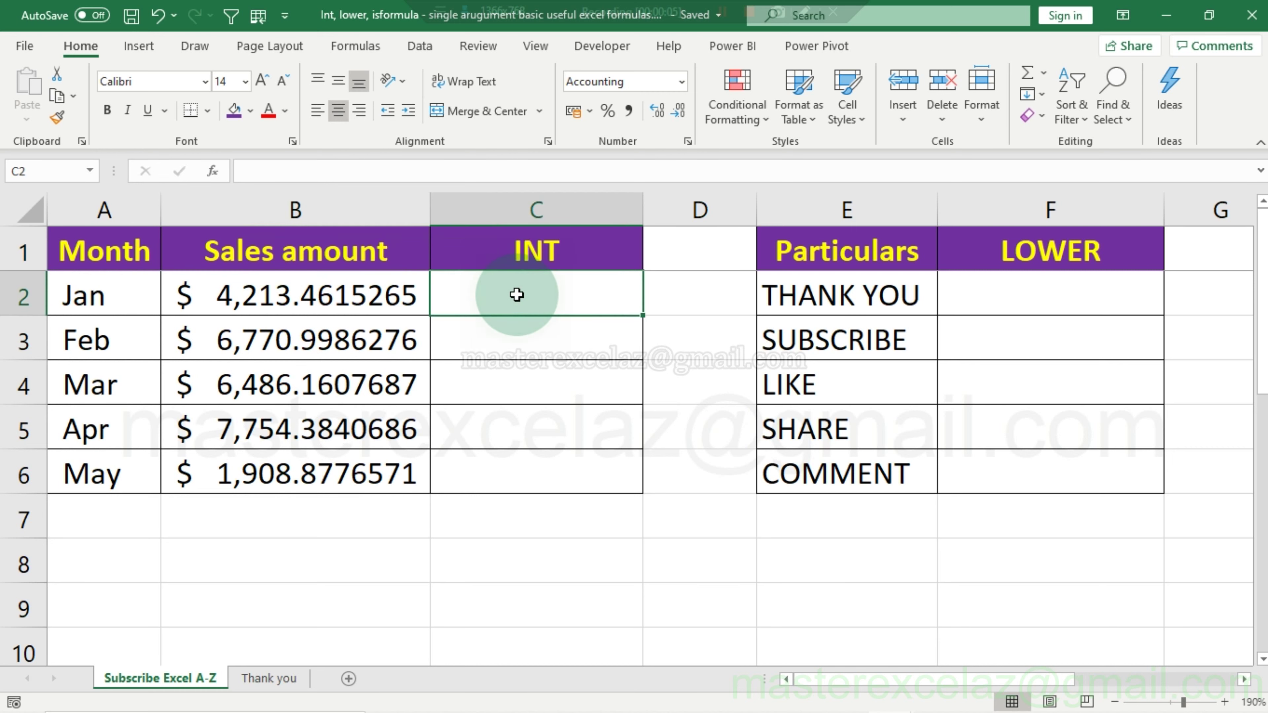
type("=i")
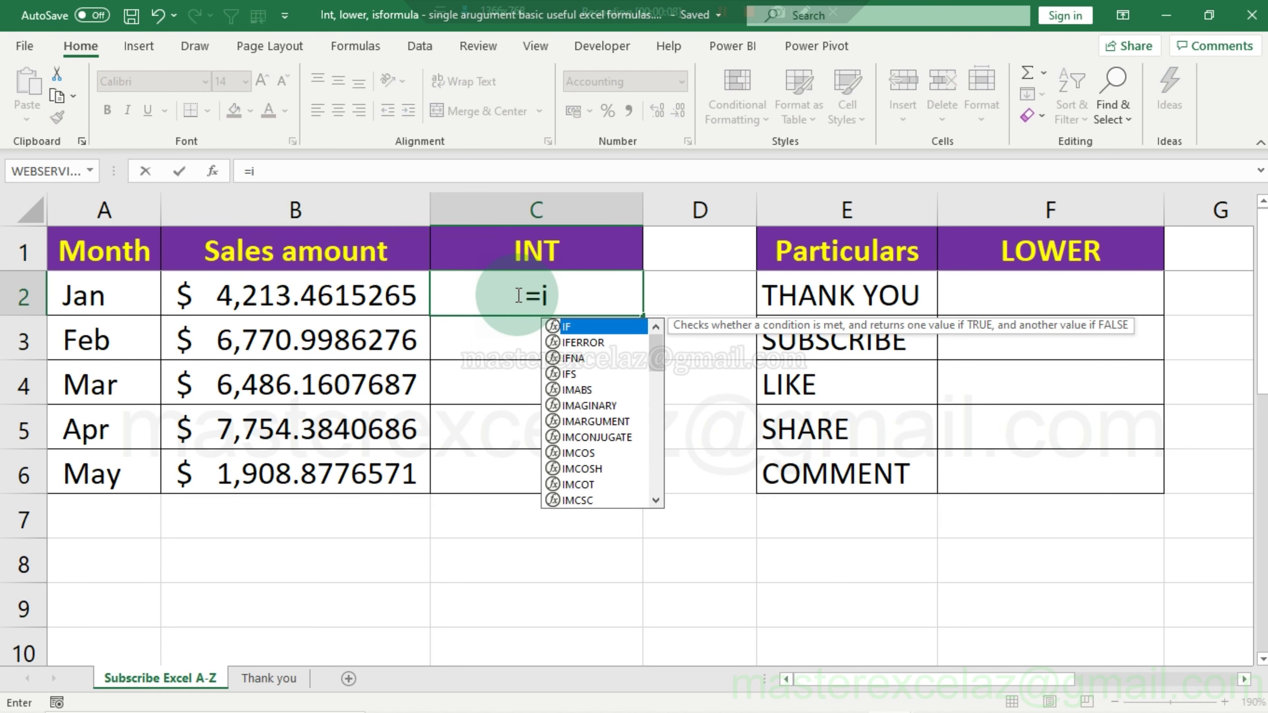
type("nt(")
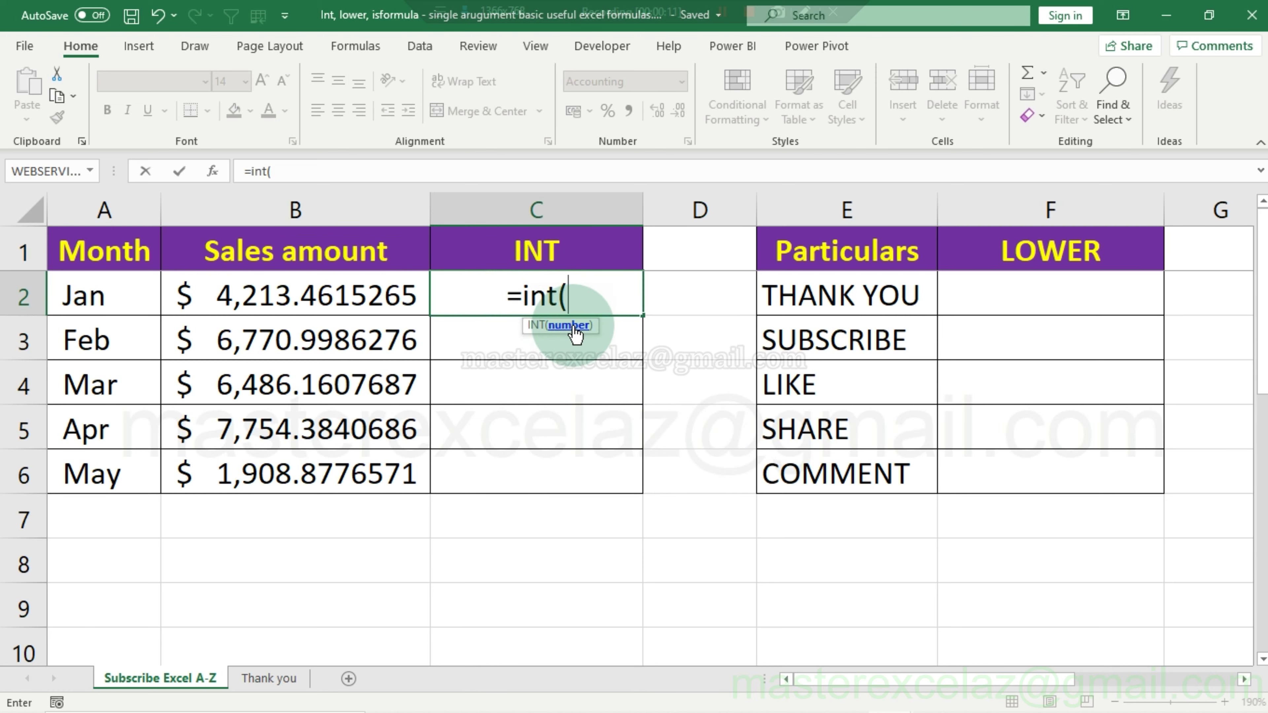
left_click(387, 292)
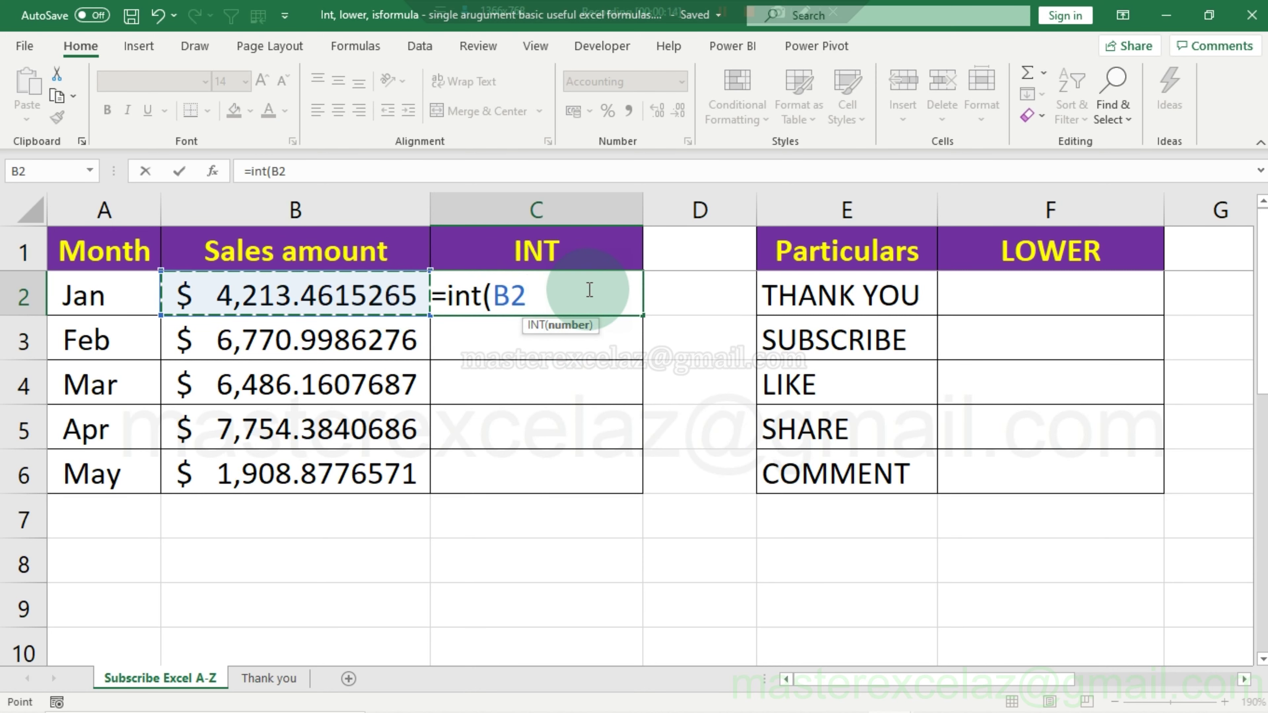
type(")")
key("Return")
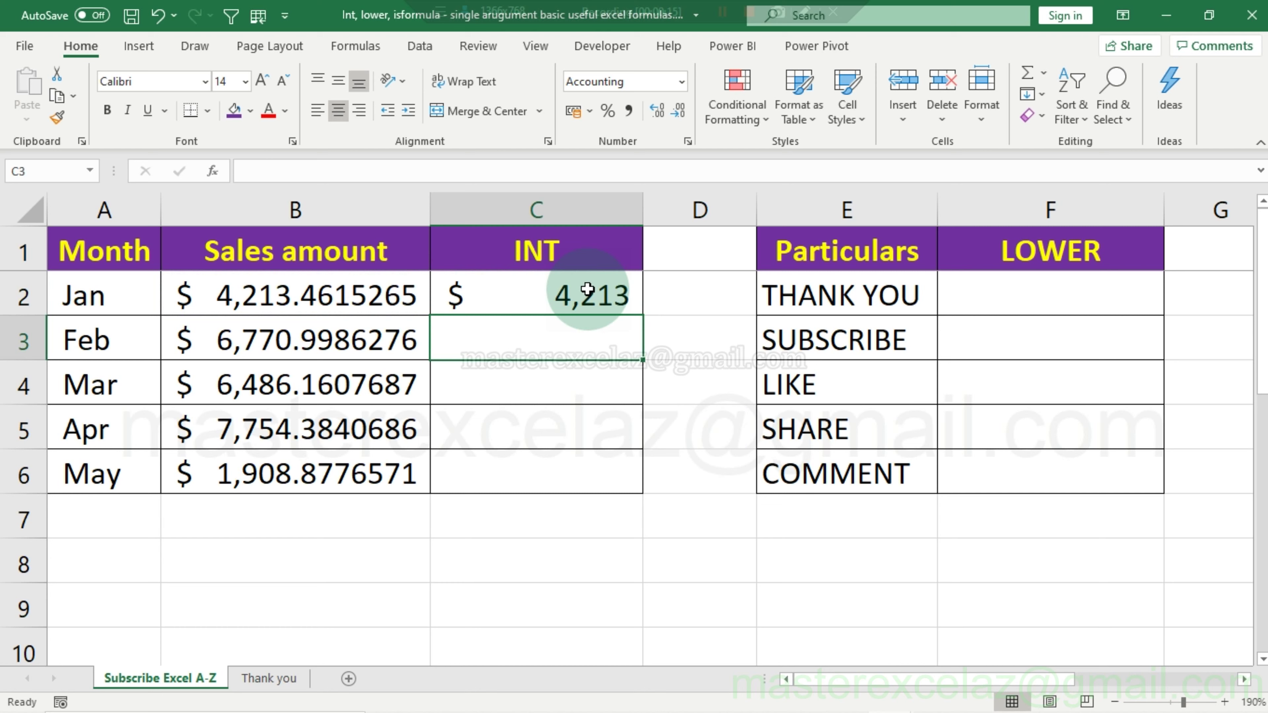
Fill the INT formula down to C6 and check the Jan and Feb formulas.
left_click(613, 294)
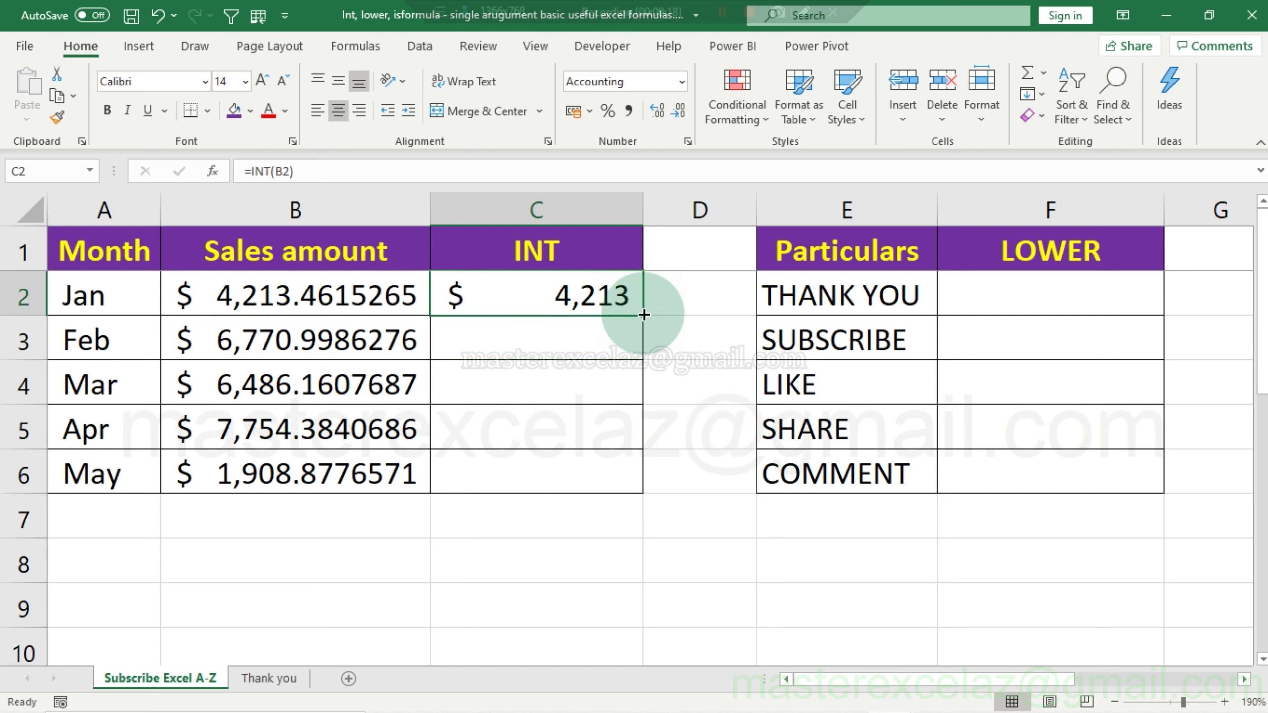
left_click_drag(644, 314, 642, 490)
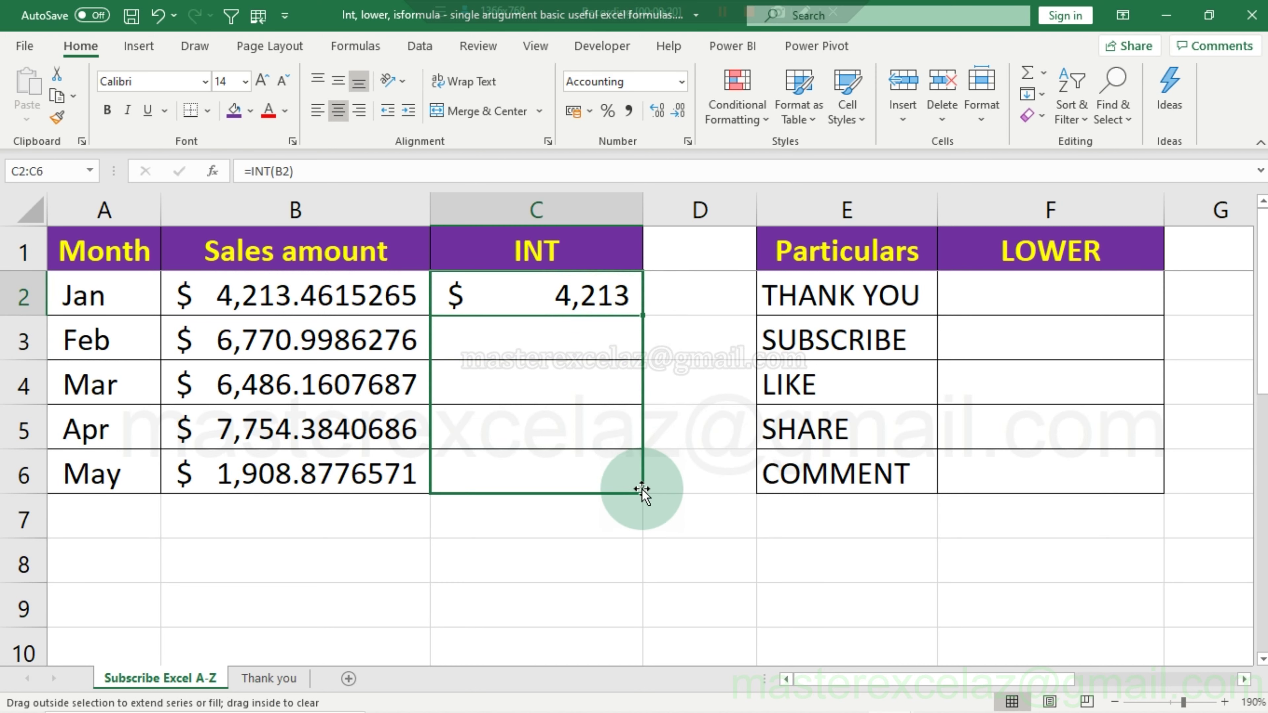
double_click(593, 300)
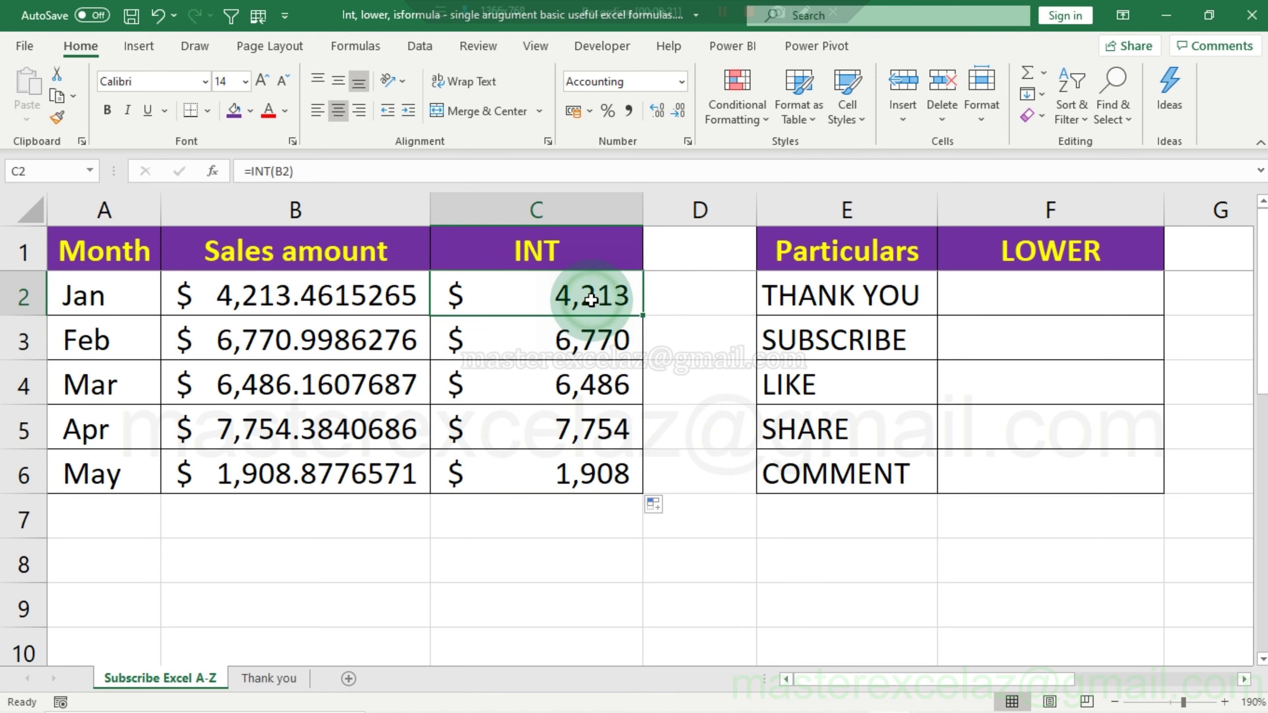
key("Return")
key("F2")
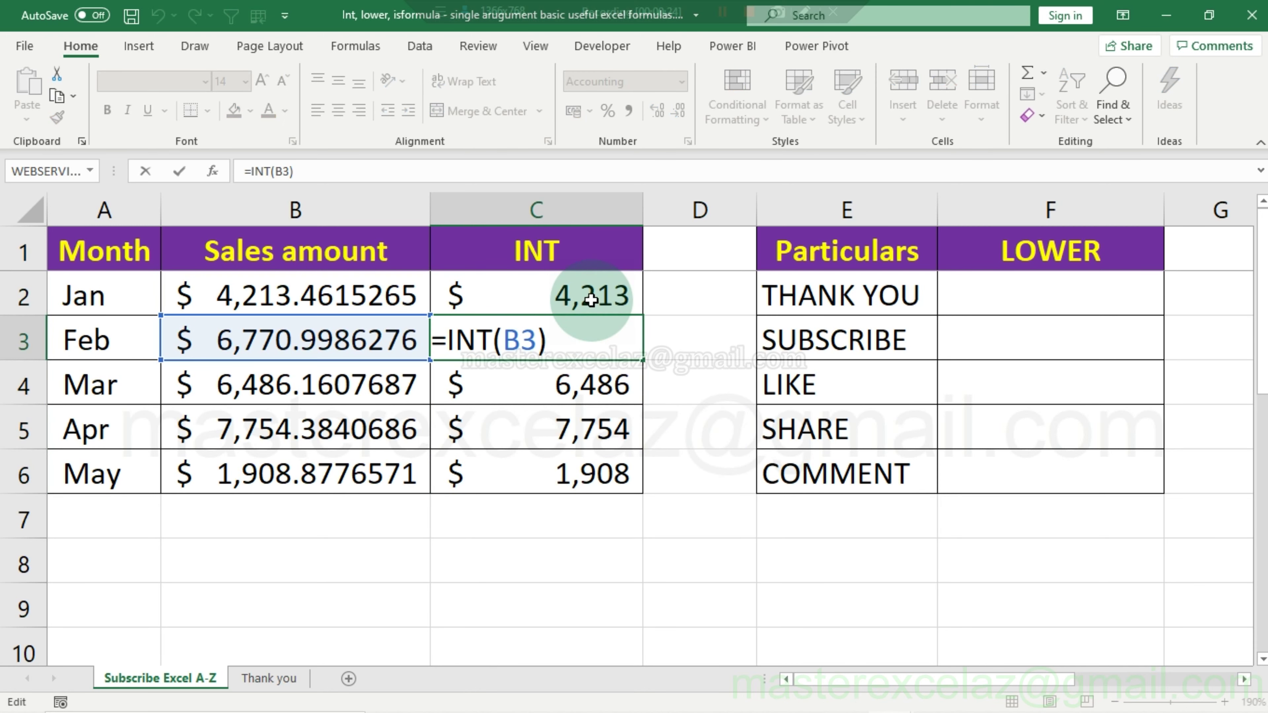
key("Escape")
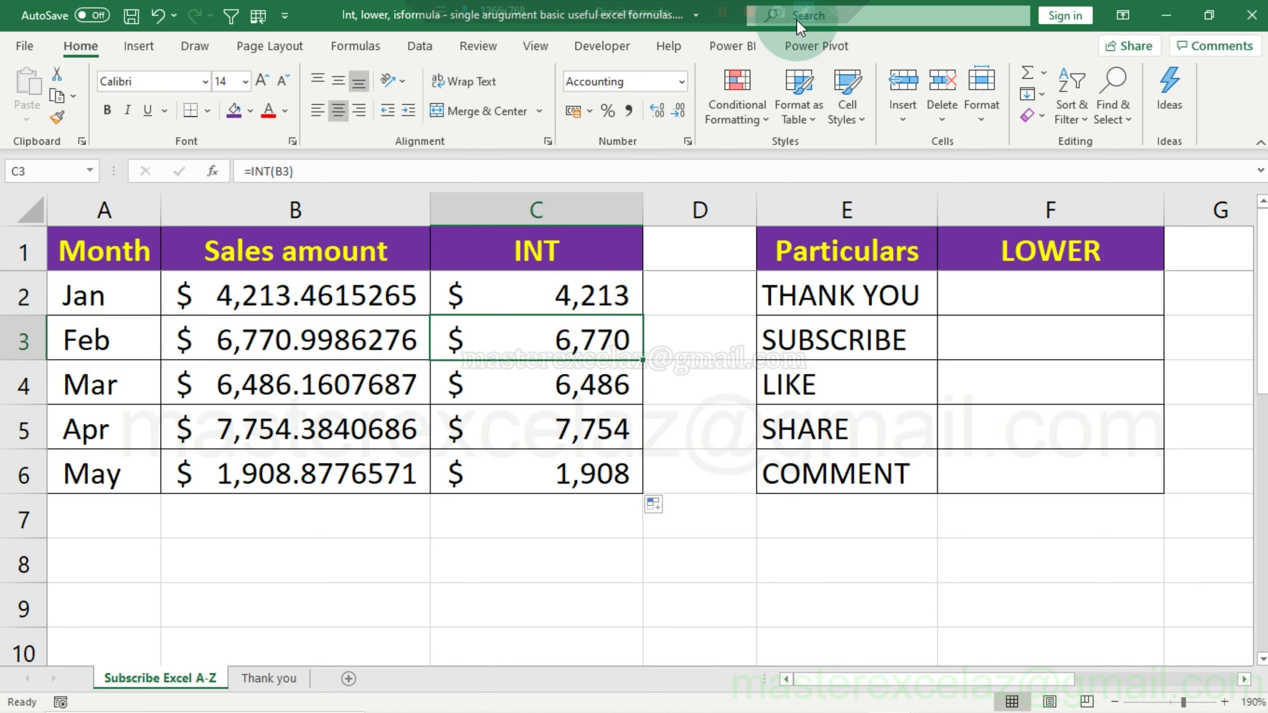
left_click(802, 11)
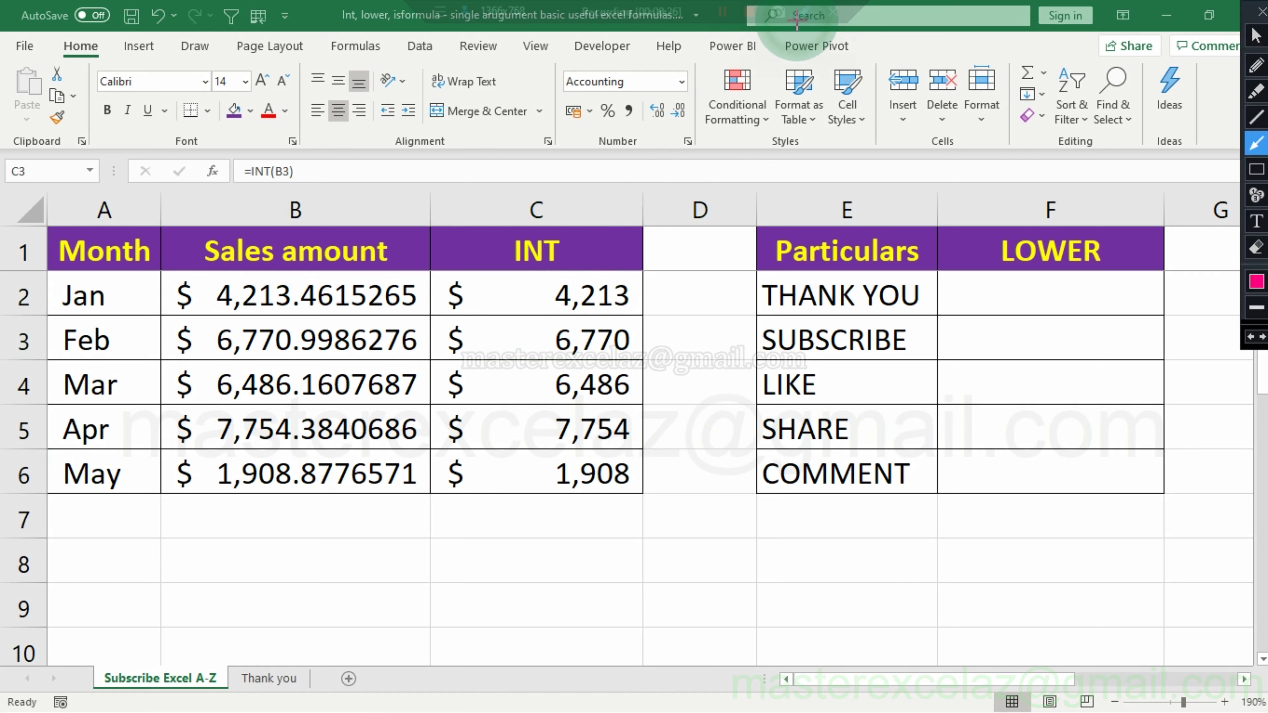
left_click(1257, 168)
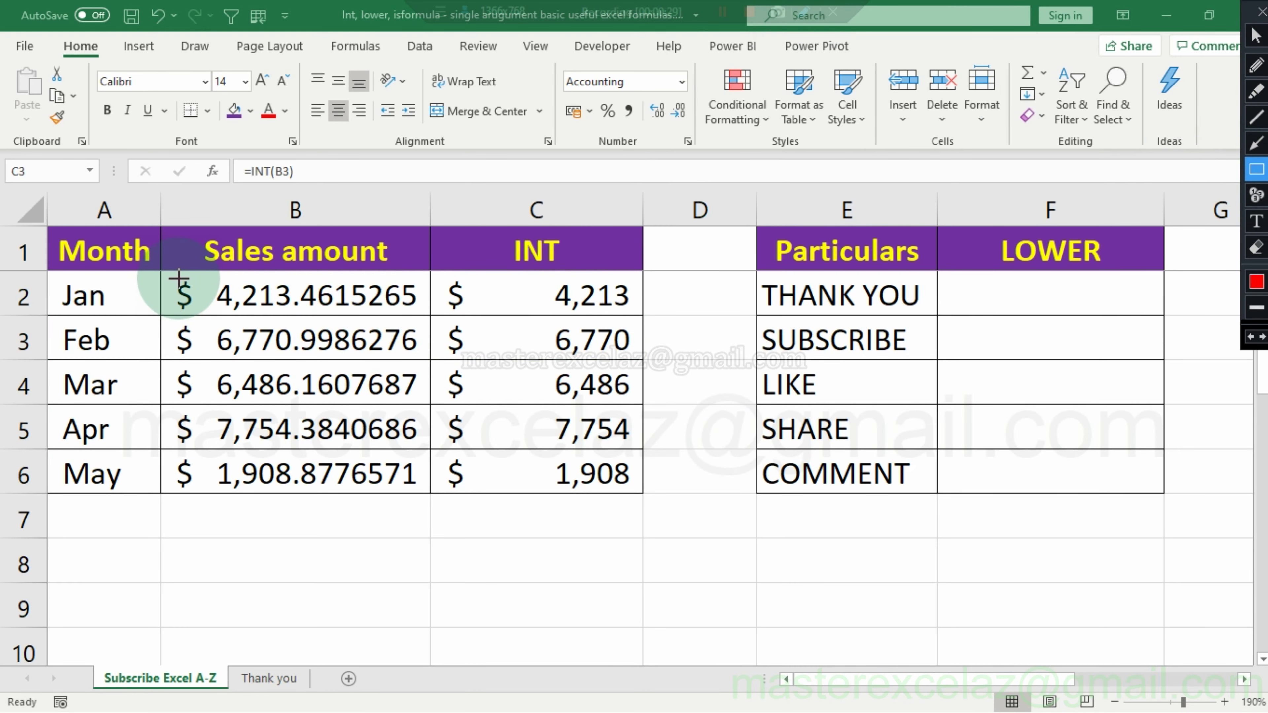
left_click_drag(169, 274, 293, 497)
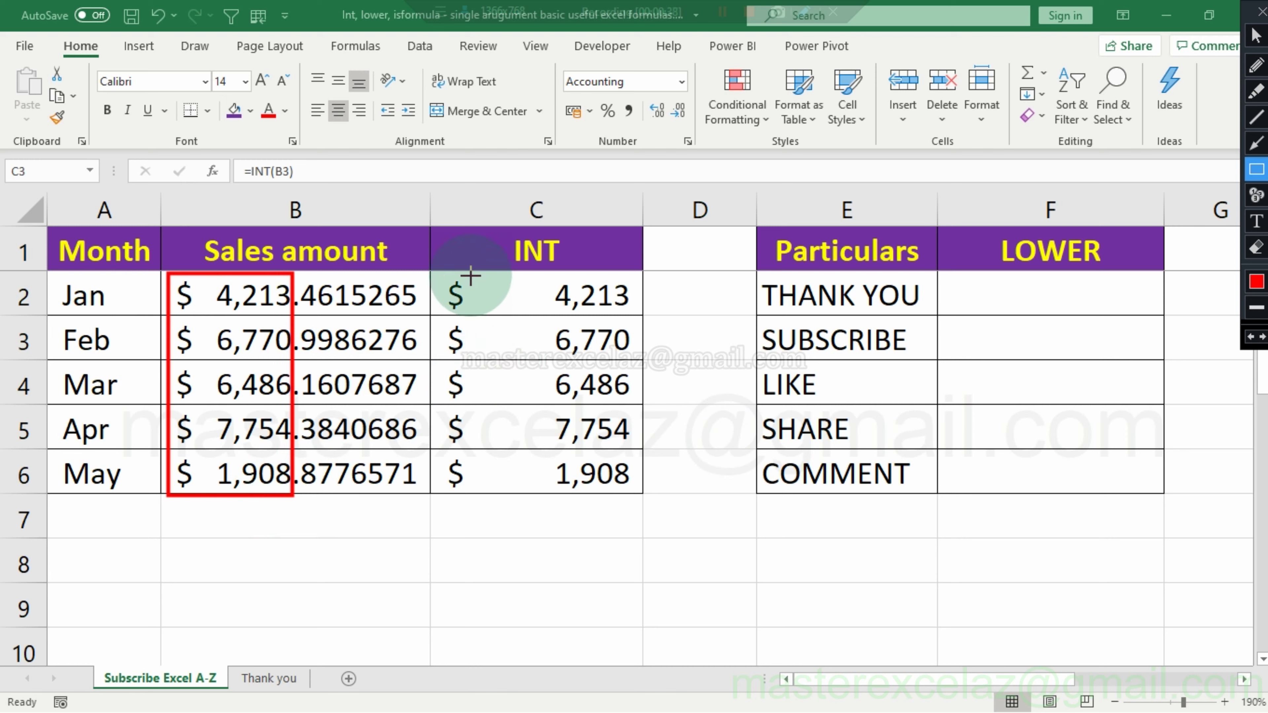
left_click_drag(441, 275, 639, 493)
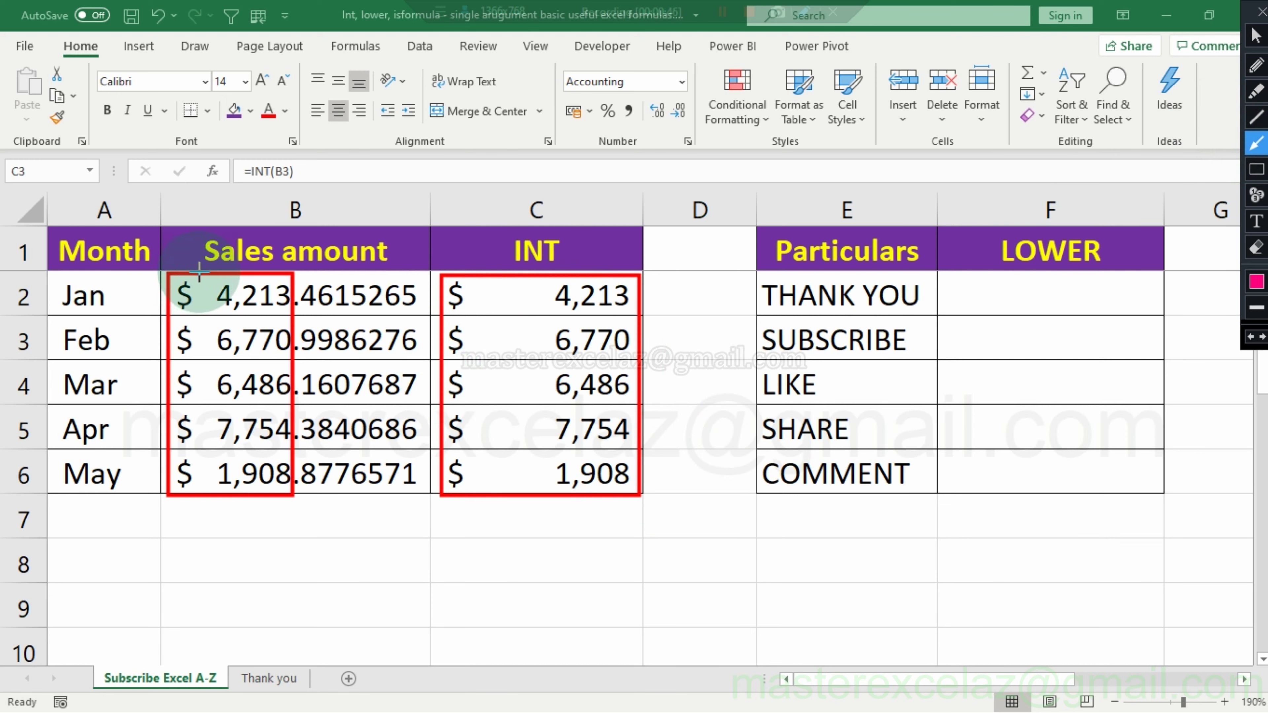
left_click_drag(199, 271, 258, 183)
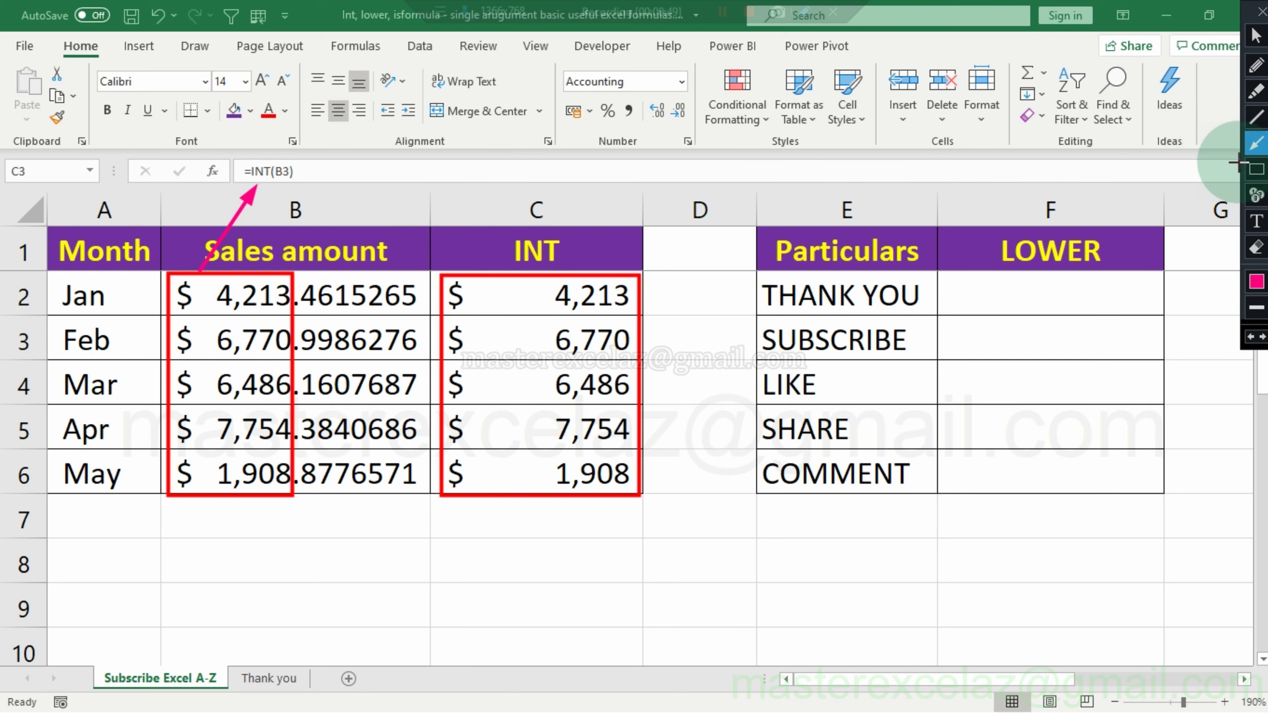
left_click(1256, 169)
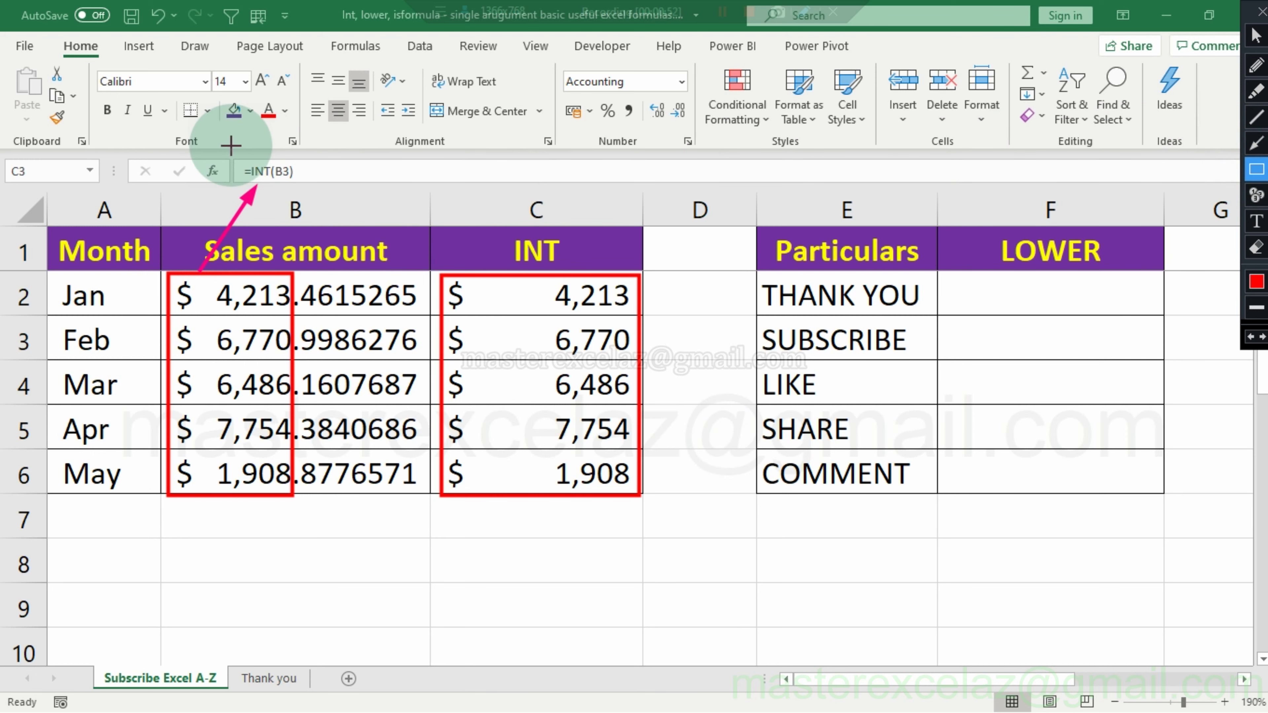
left_click_drag(230, 152, 308, 184)
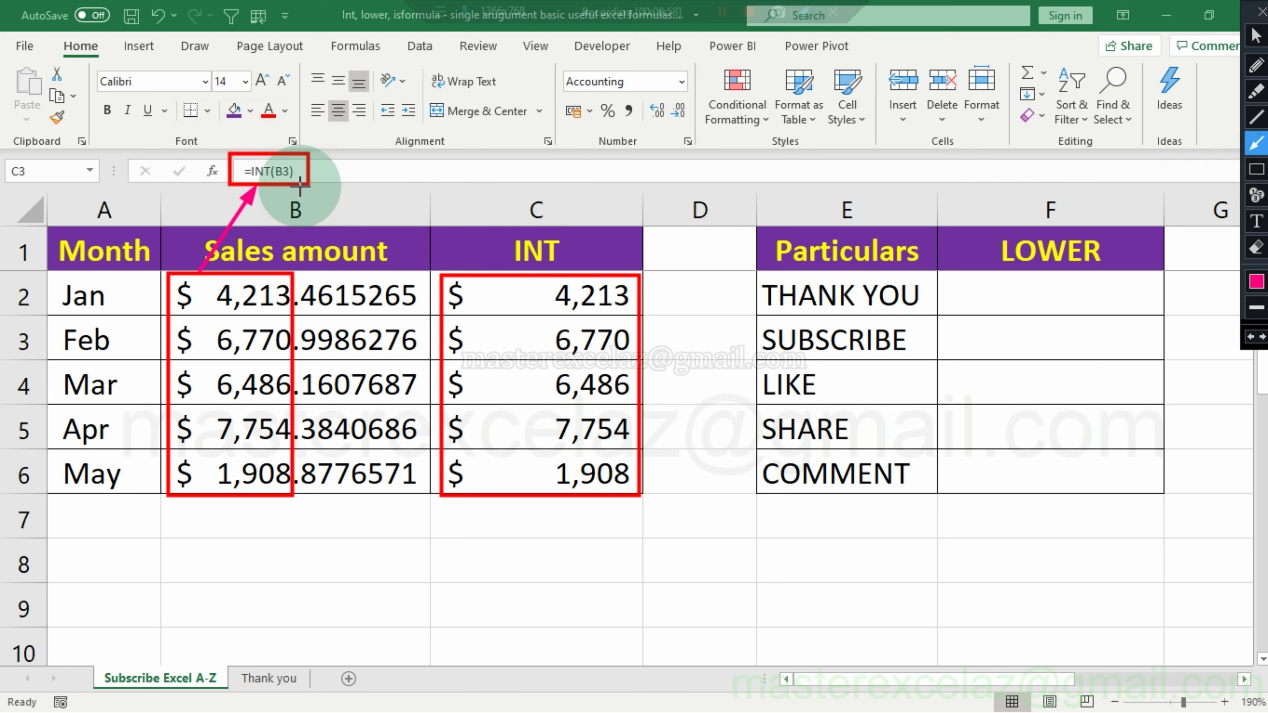
left_click_drag(297, 184, 460, 270)
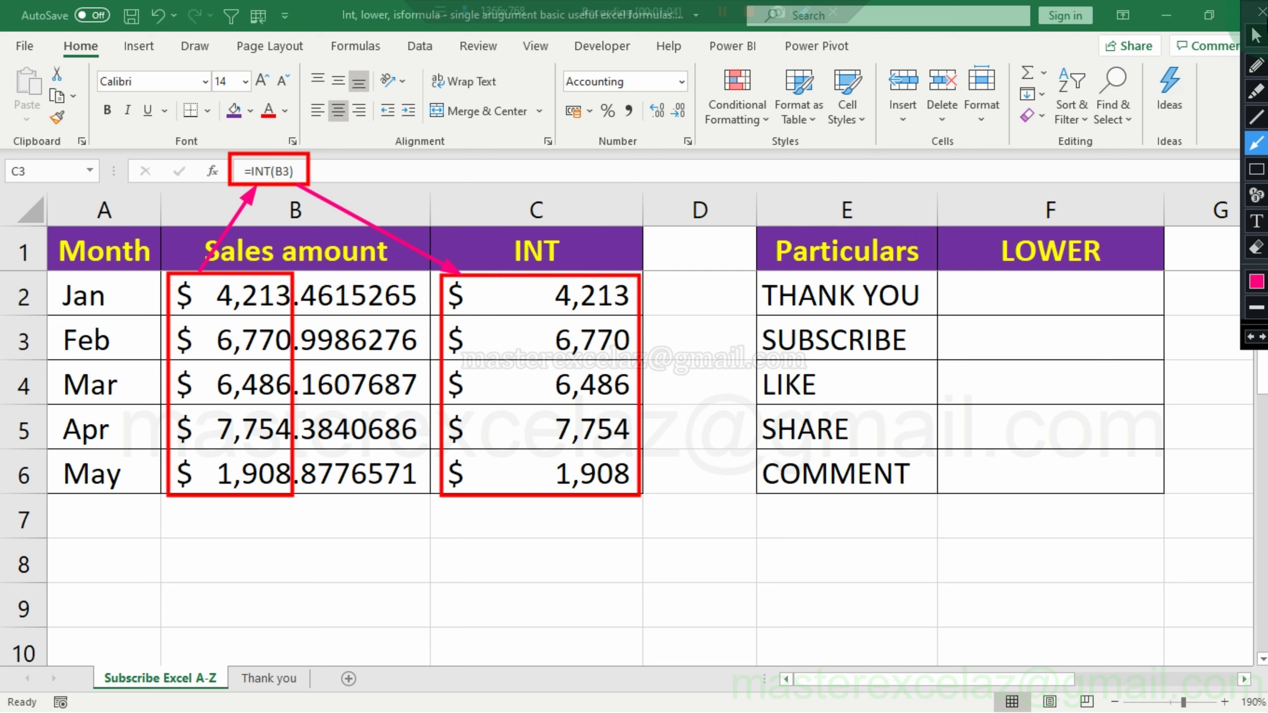
left_click(1256, 36)
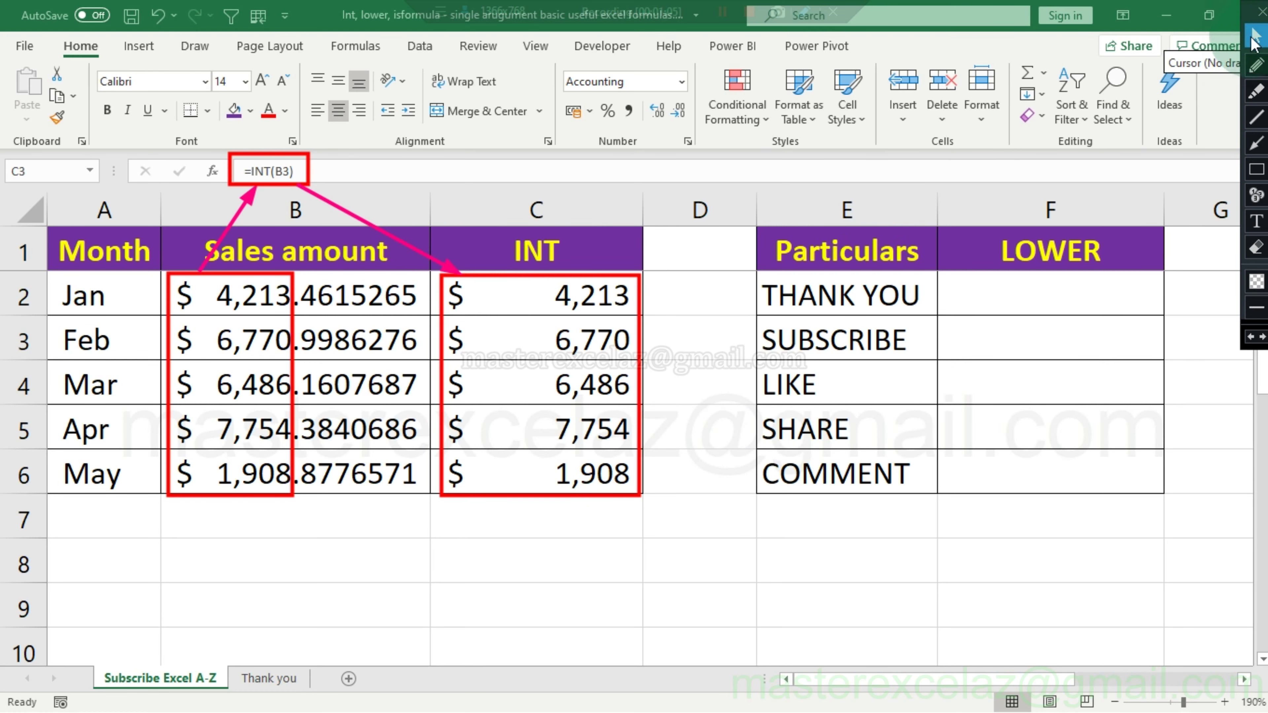
left_click(1260, 14)
Enter =LOWER(E2) in F2 to convert the THANK YOU text to lowercase.
left_click(1021, 252)
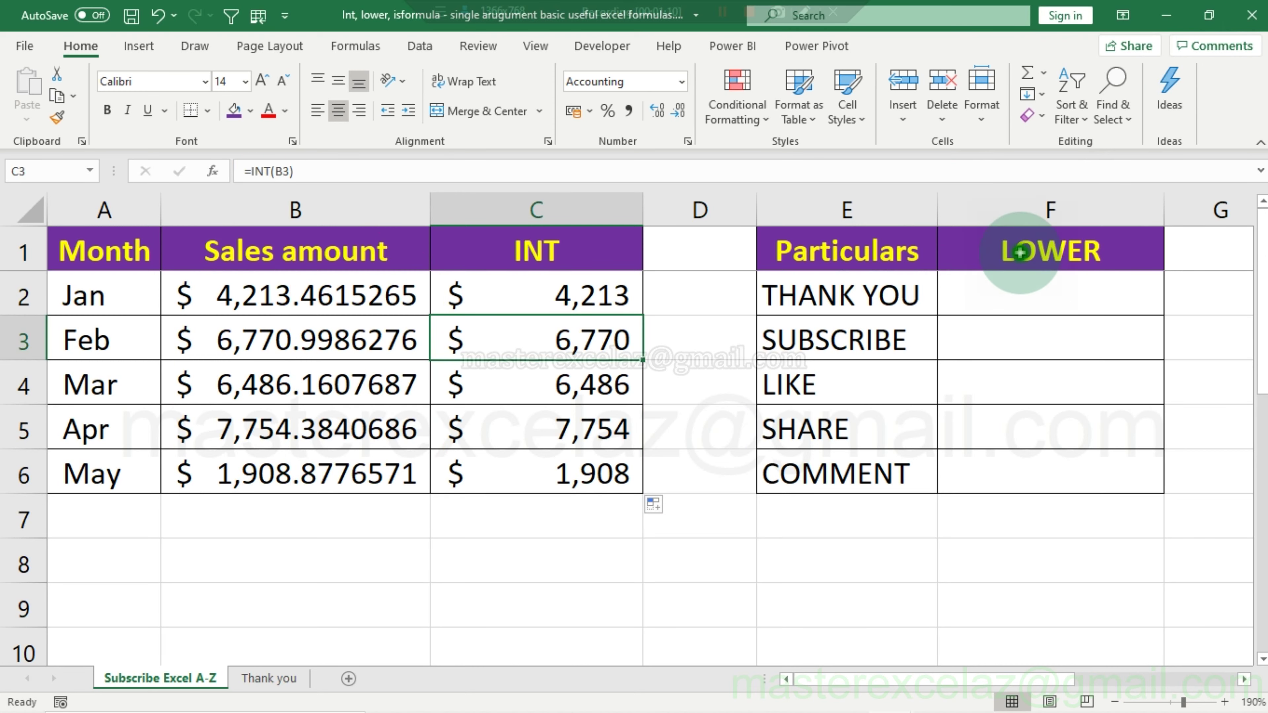
key("Right")
key("Right")
key("Left")
key("Left")
key("Left")
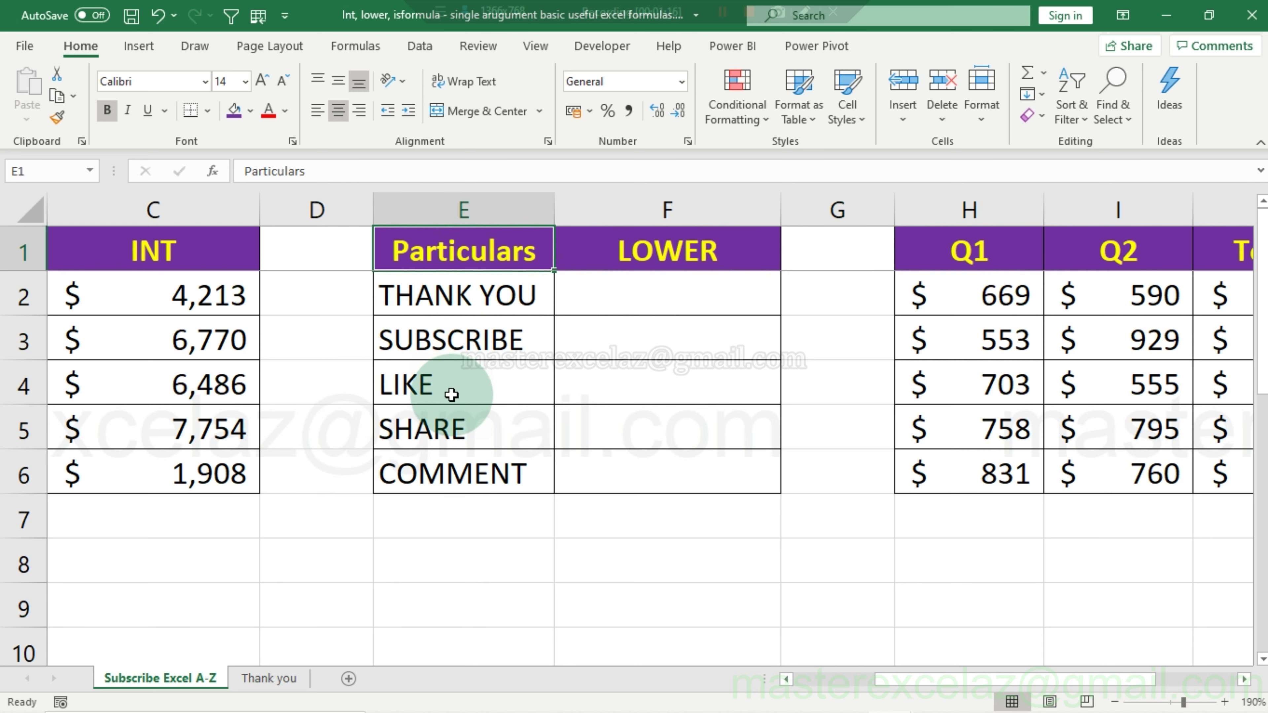
left_click(692, 295)
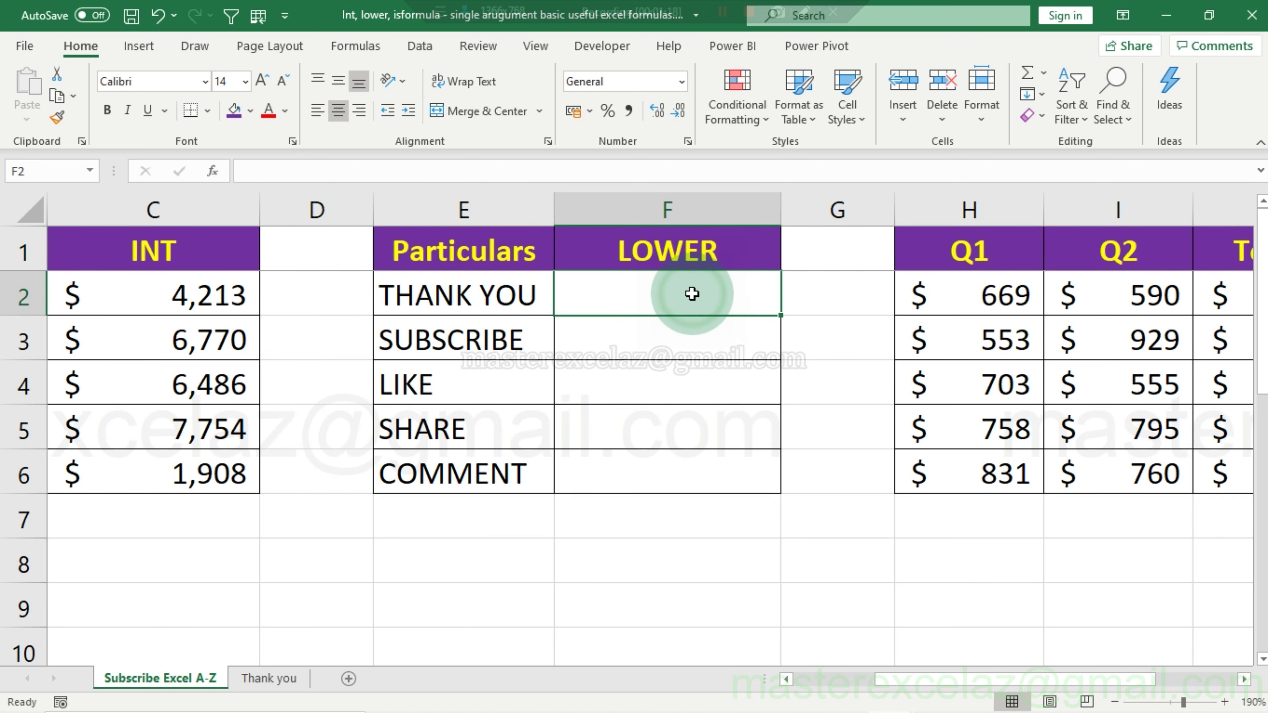
type("=lo")
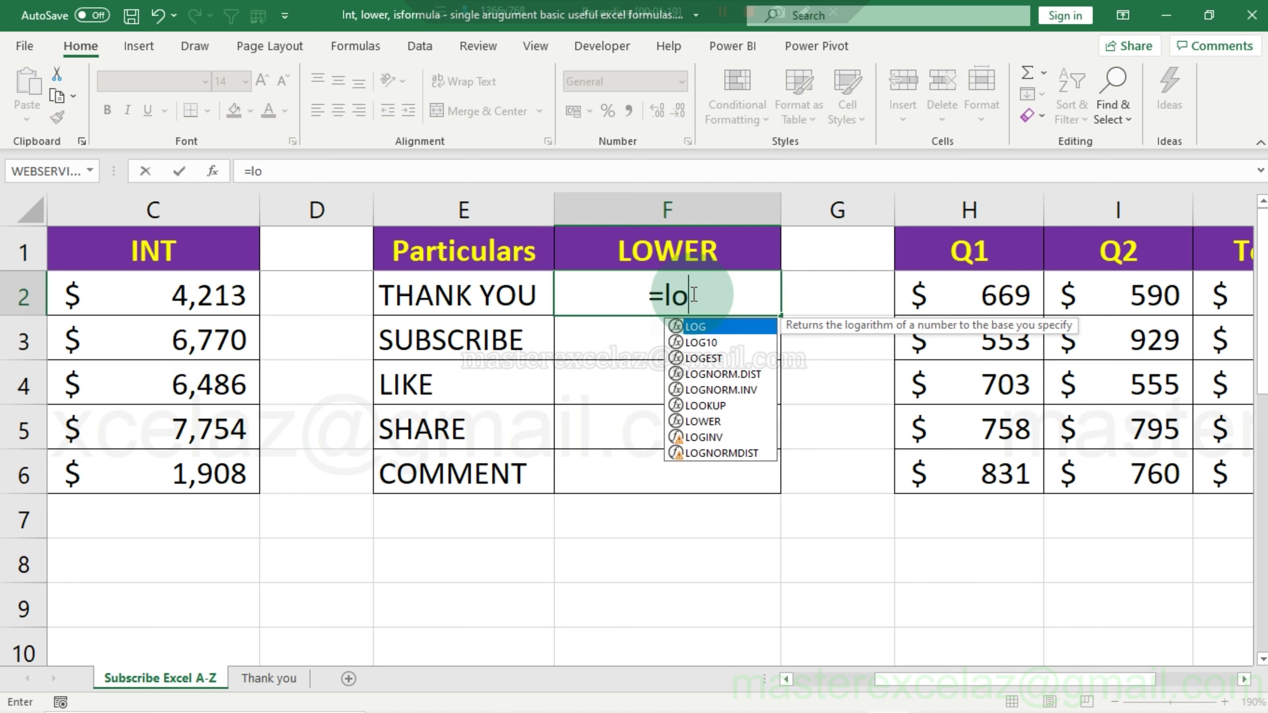
type("wer")
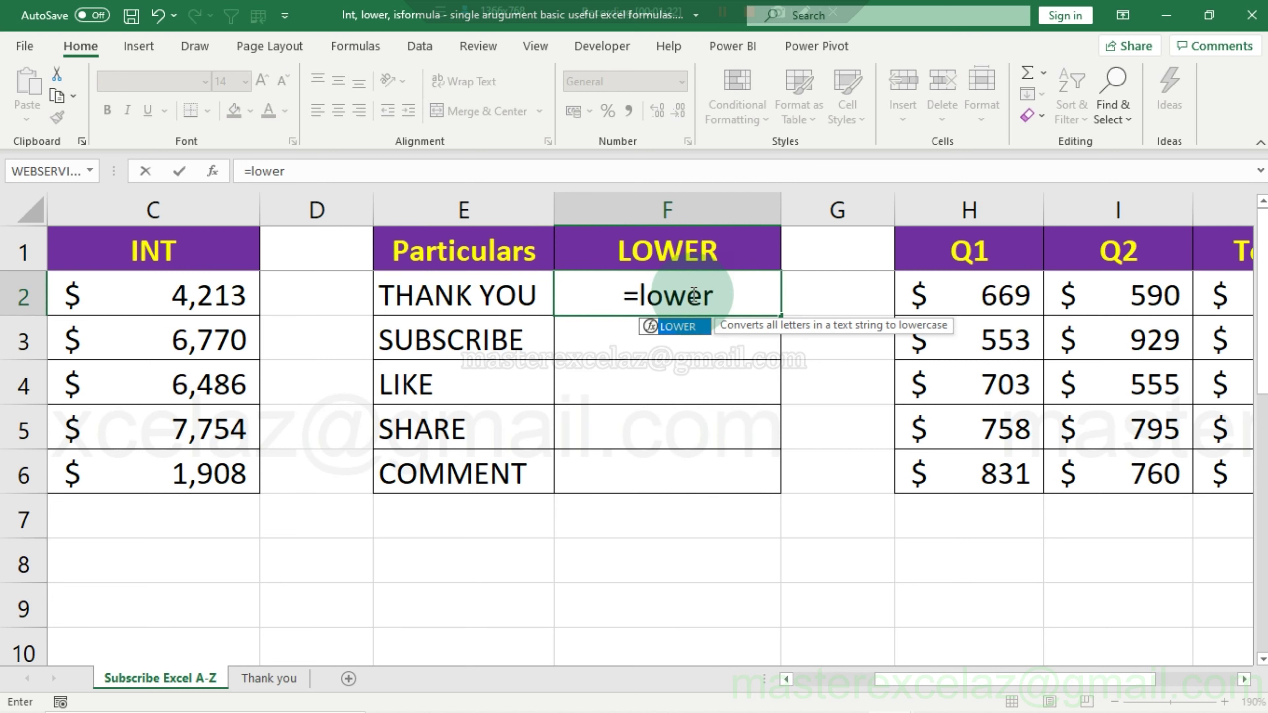
type("(")
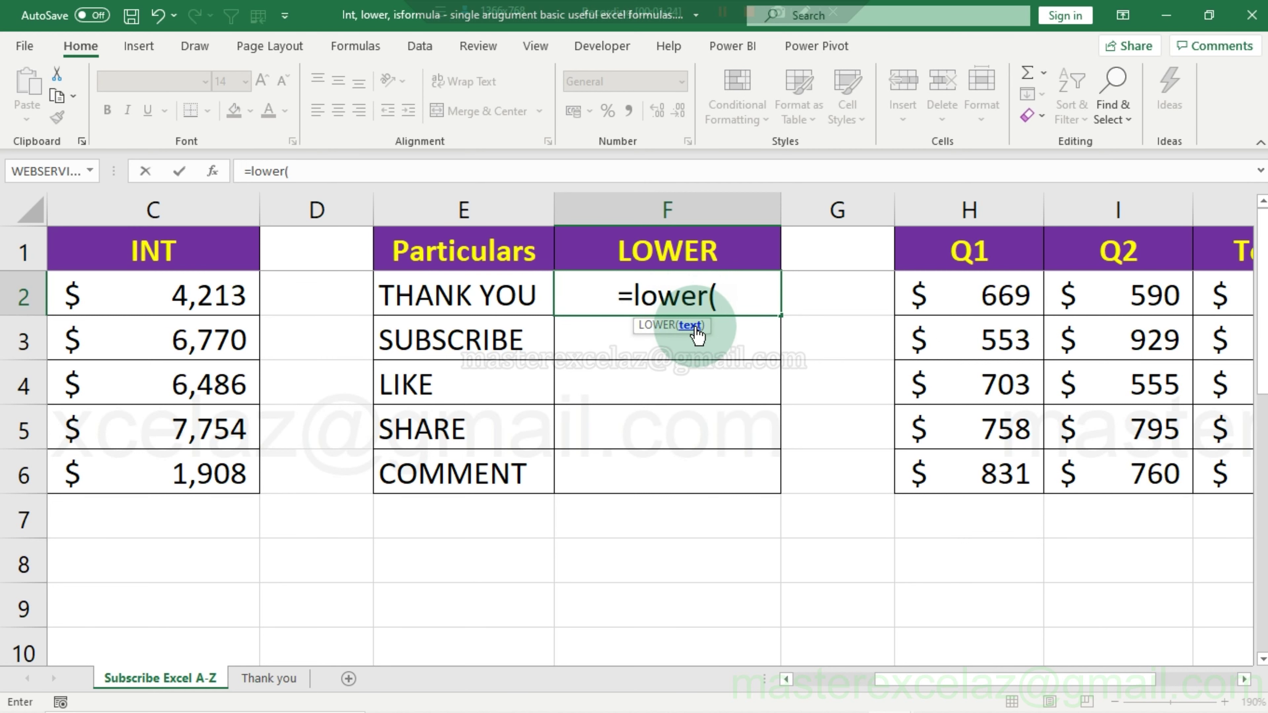
left_click(527, 301)
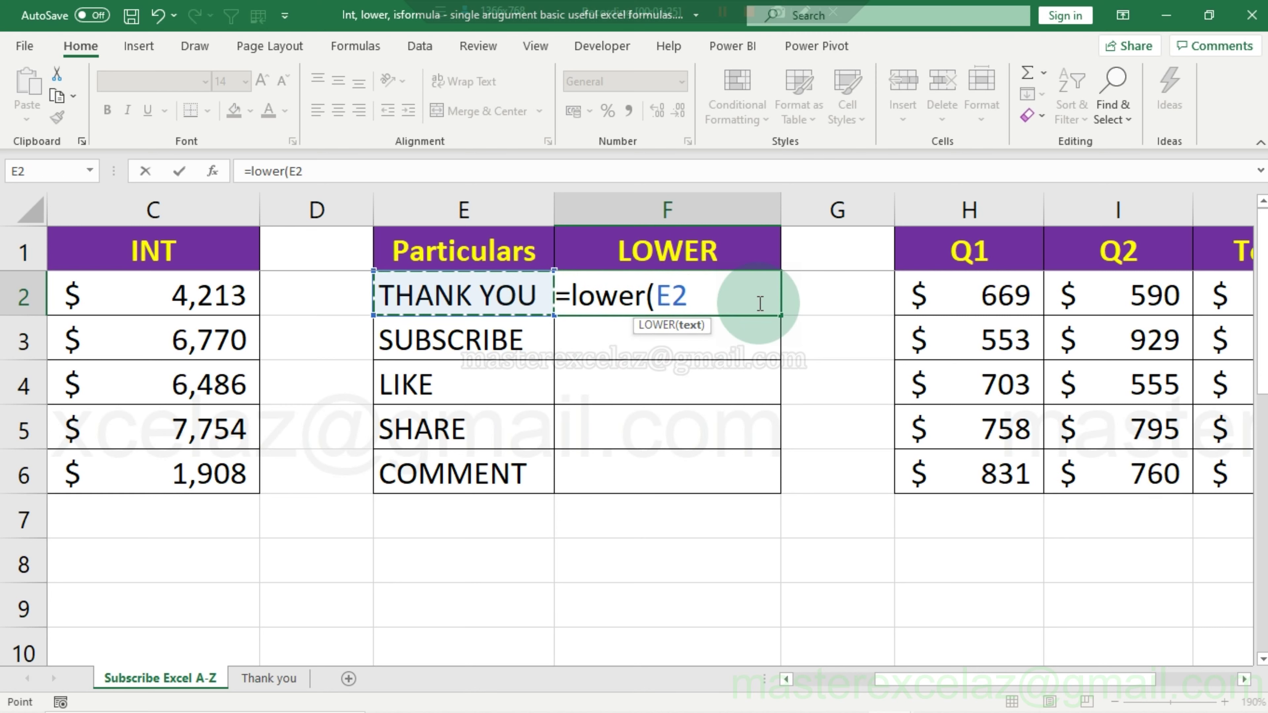
key("Return")
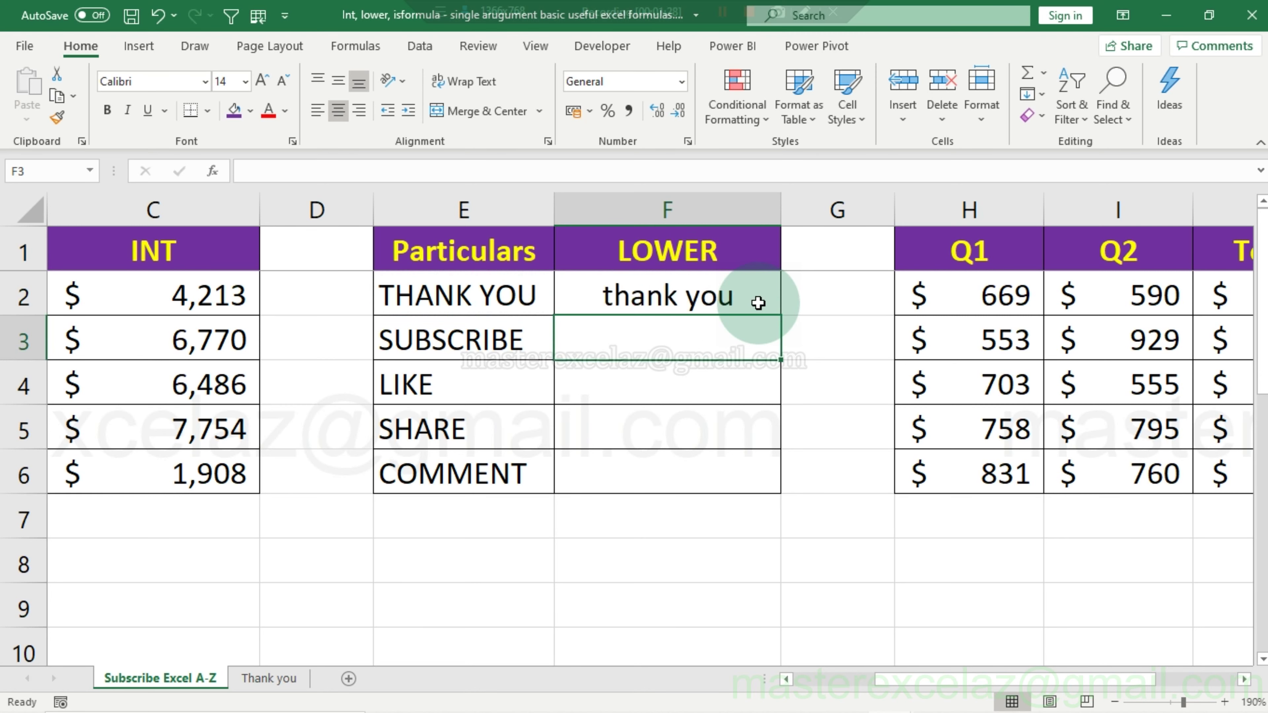
Fill the LOWER formula down to F6 and review each formula from F2 to F6.
left_click(759, 303)
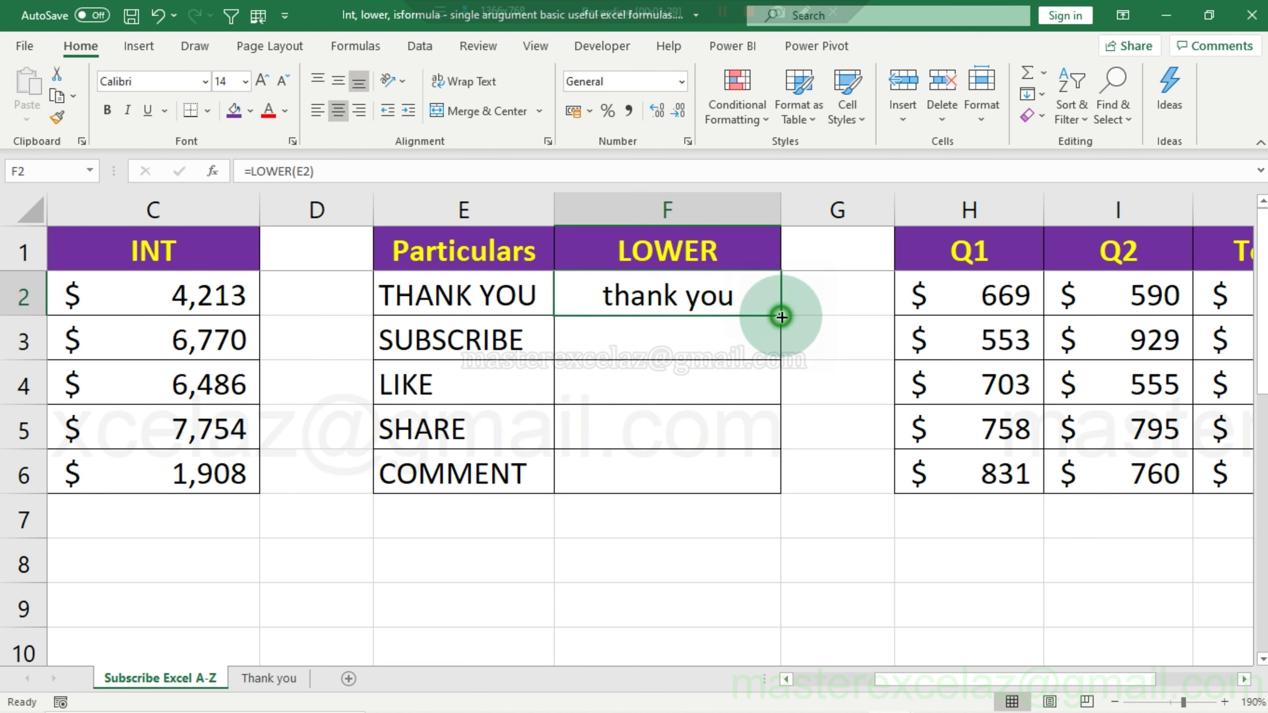
mouse_move(780, 315)
left_mouse_down()
mouse_move(780, 455)
mouse_move(765, 480)
left_mouse_up()
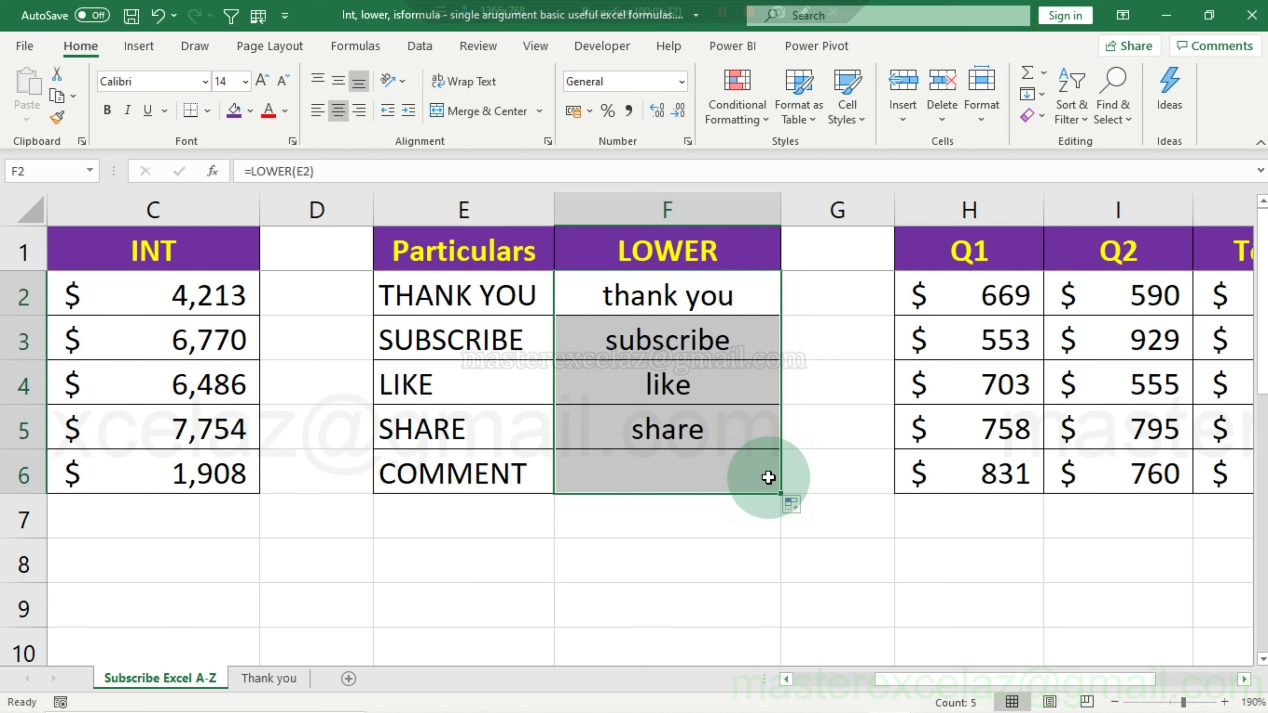
left_click(755, 303)
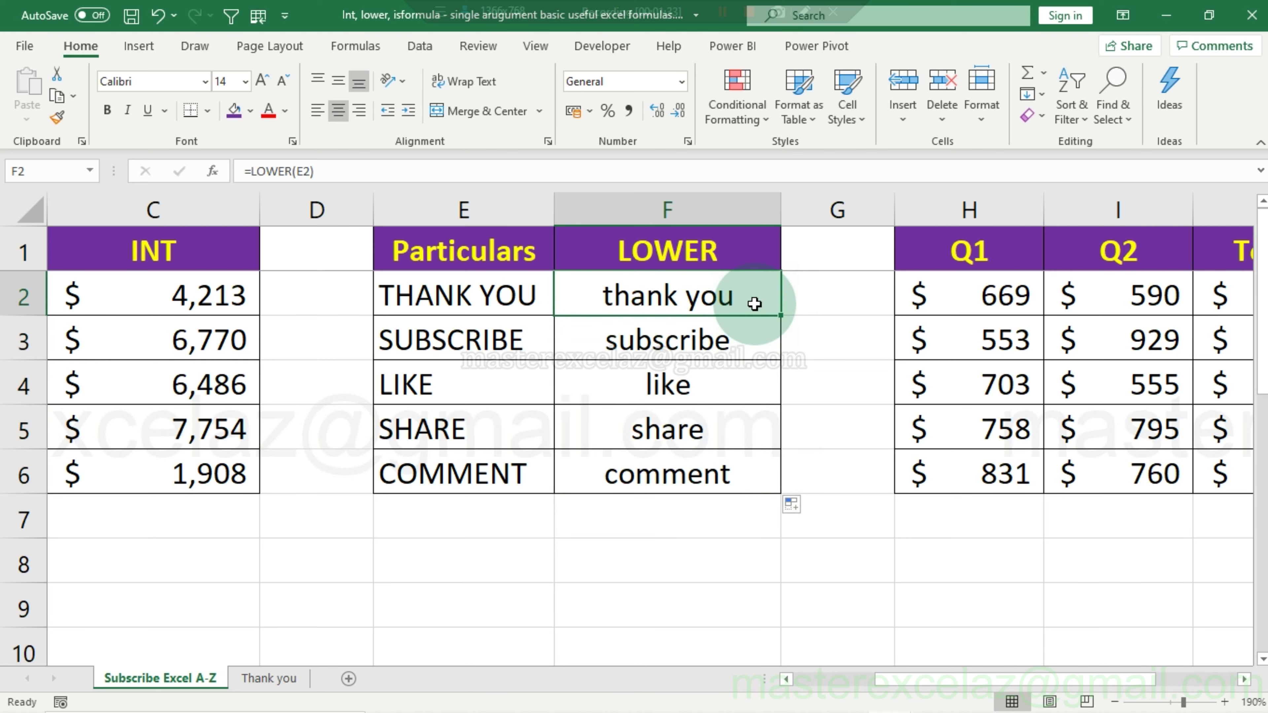
key("F2")
key("Return")
key("F2")
key("Return")
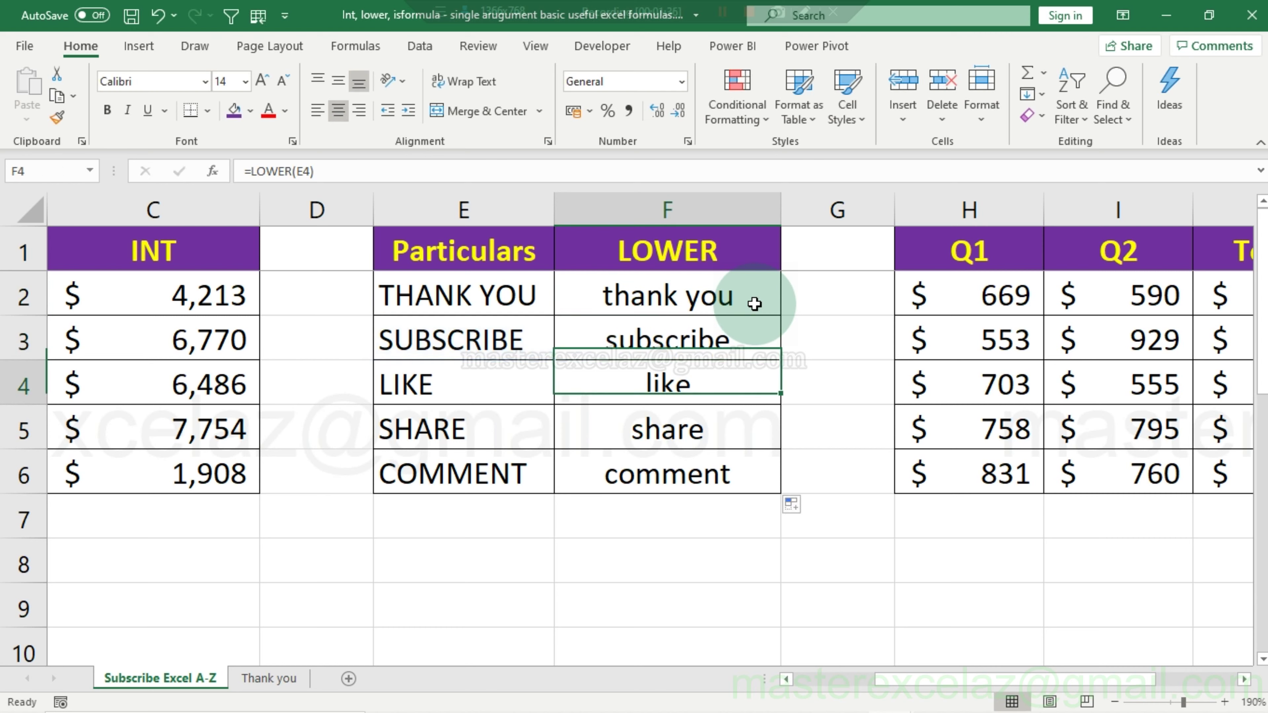
key("F2")
key("Return")
key("F2")
key("Return")
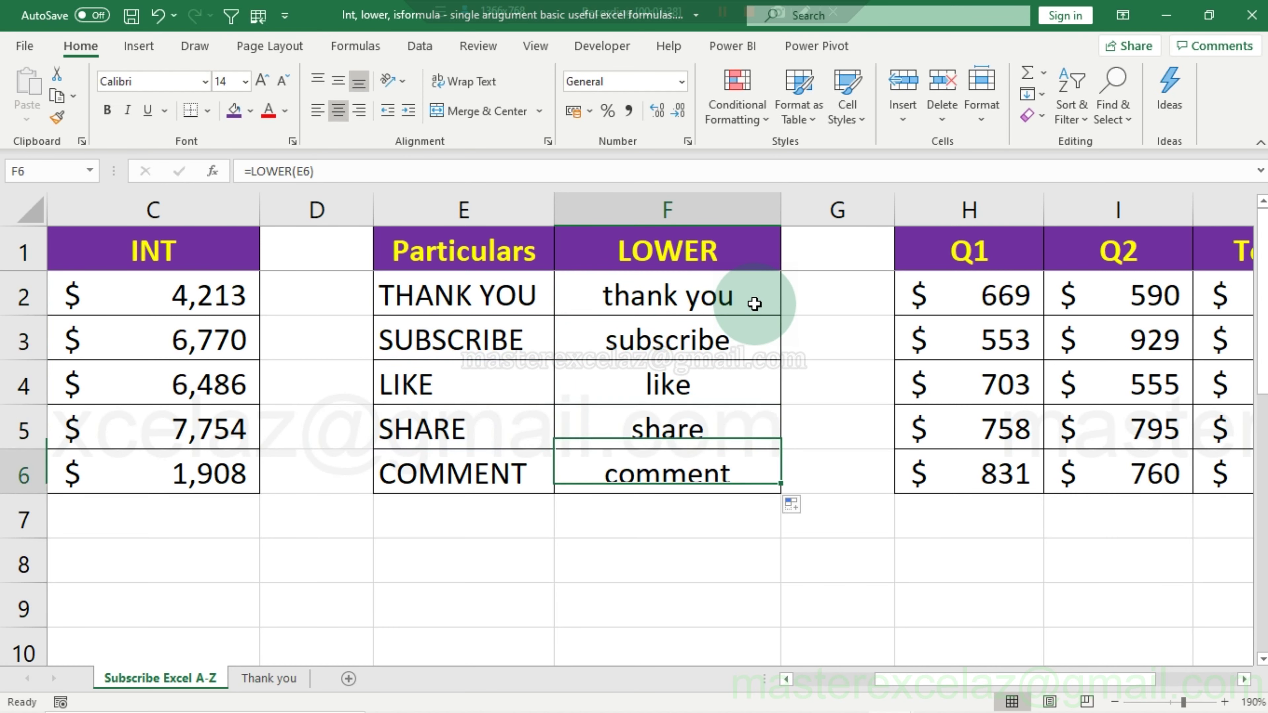
key("F2")
key("Escape")
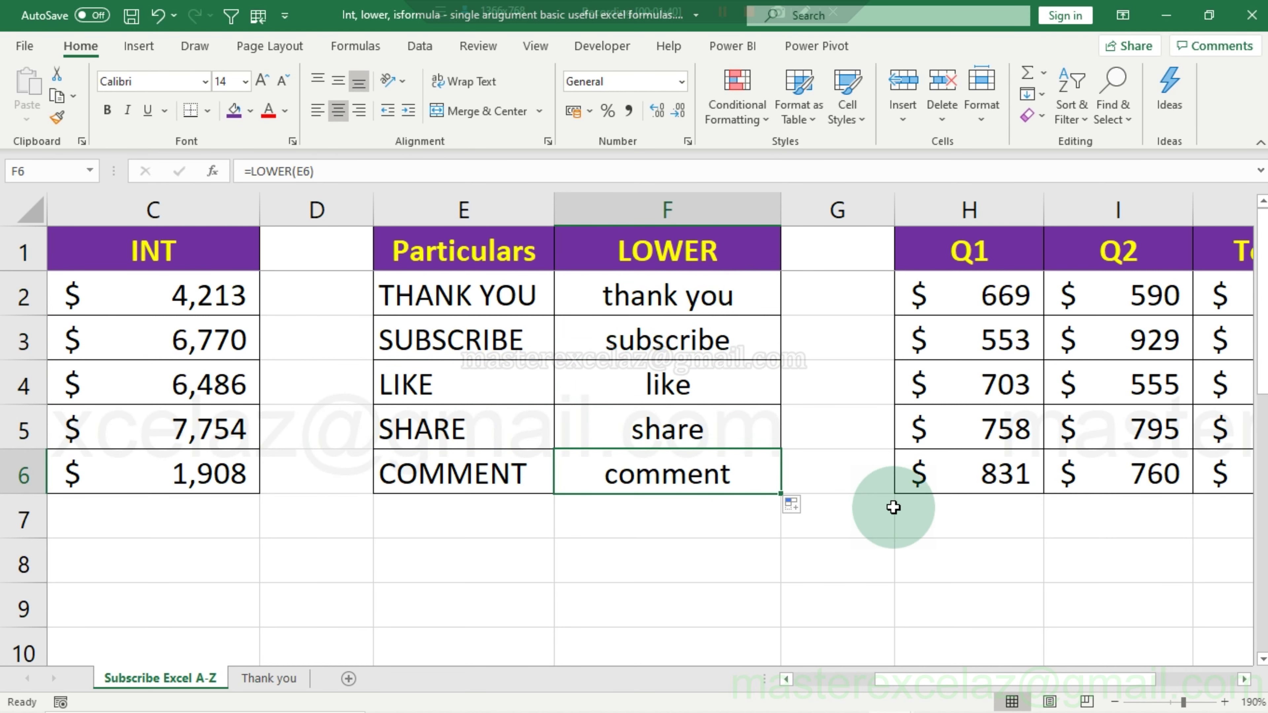
left_click_drag(907, 679, 1043, 680)
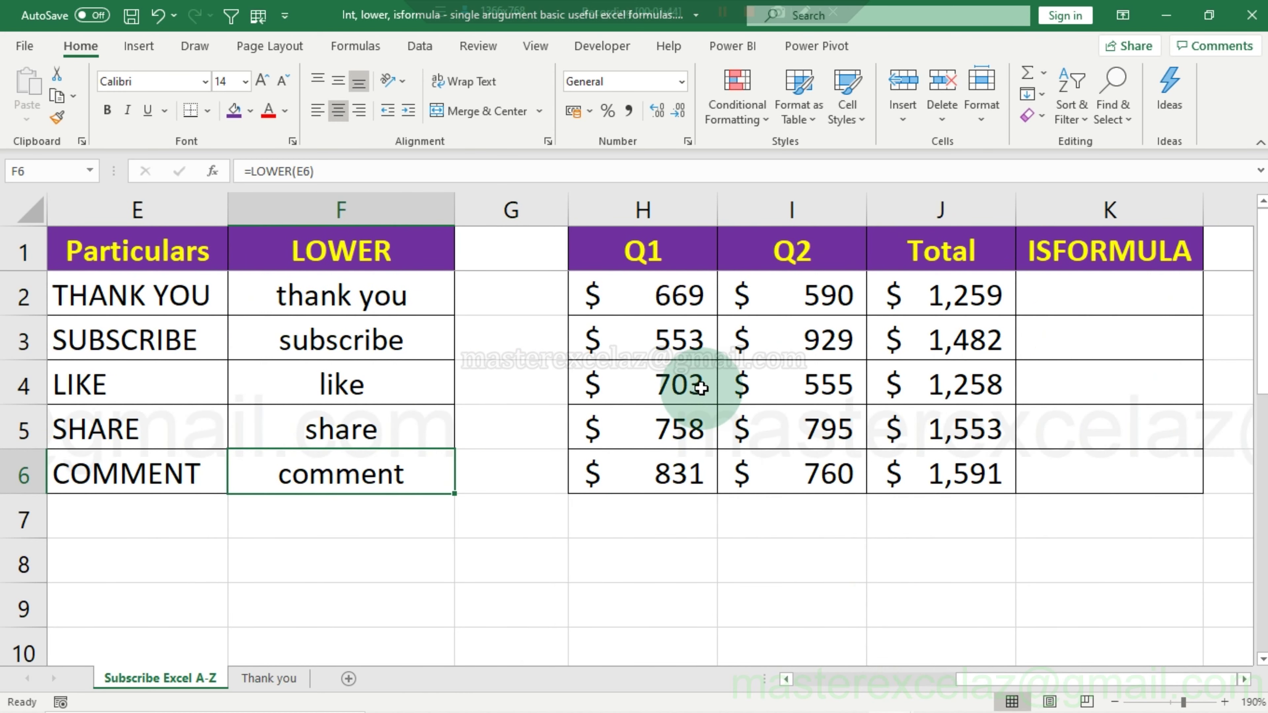
left_click(680, 266)
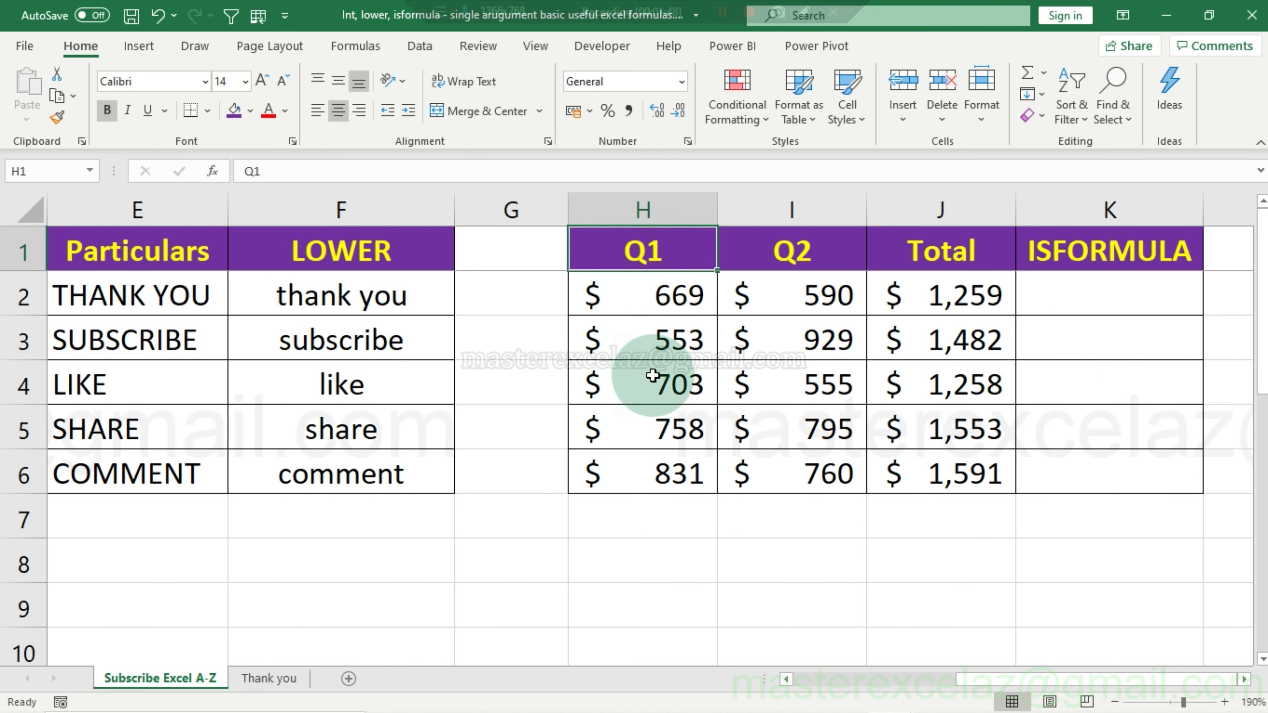
left_click(799, 253)
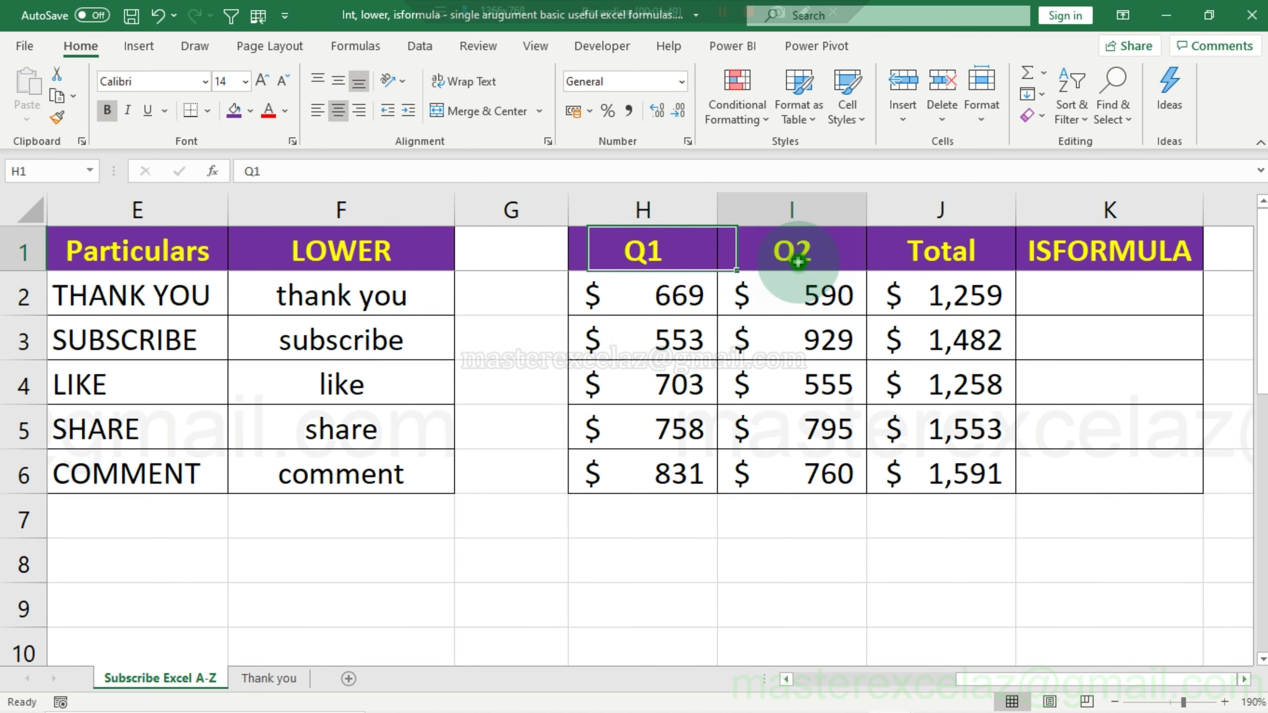
left_click(933, 259)
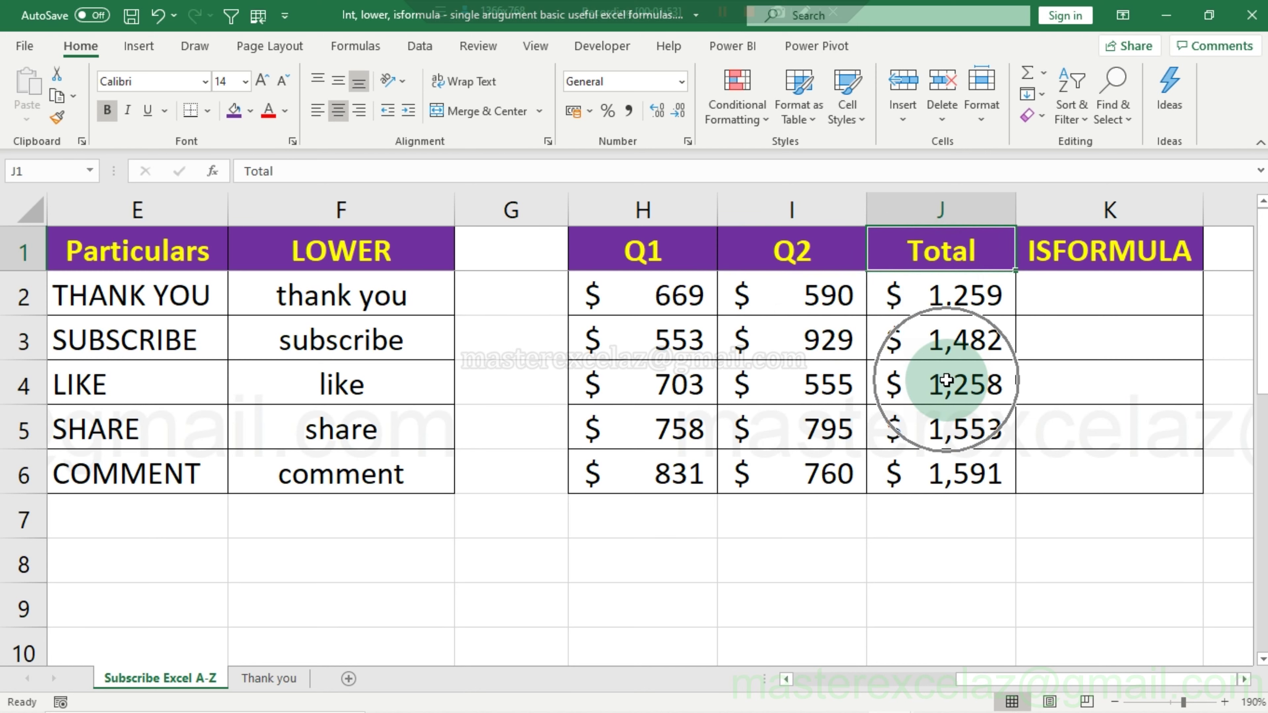
left_click(1111, 296)
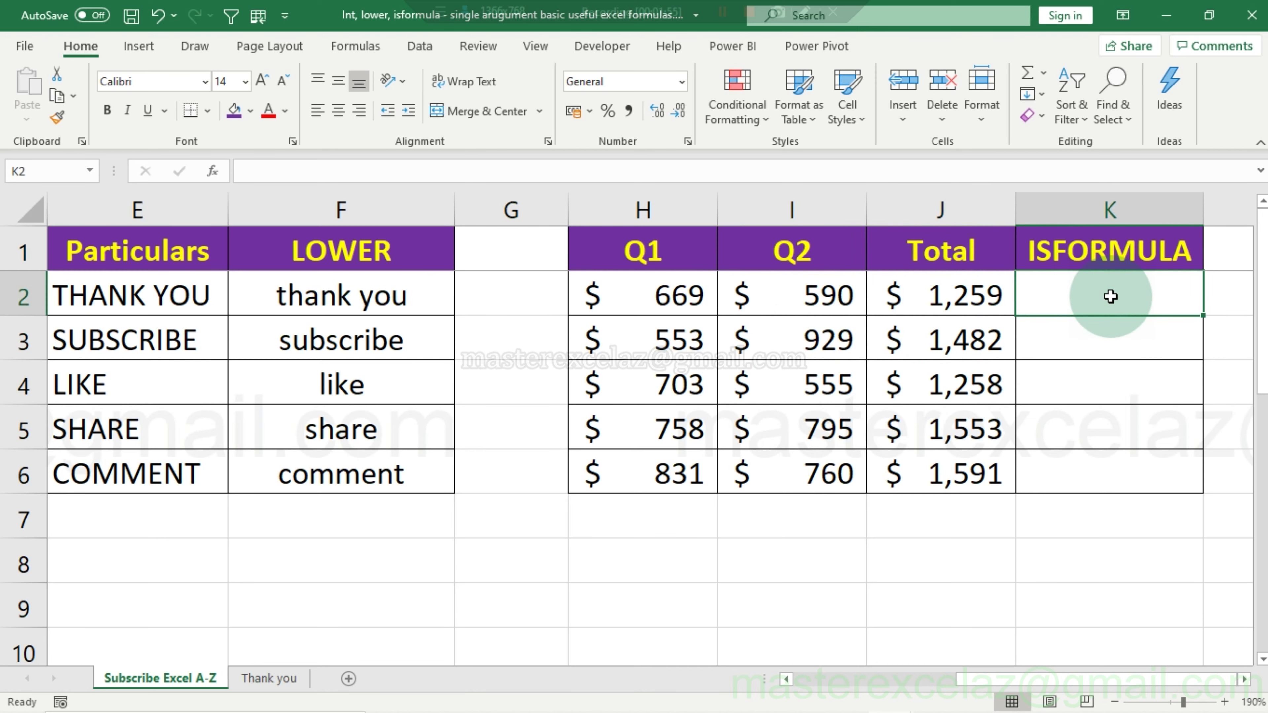
Enter =ISFORMULA(J2) in K2 and fill it down to K6.
type("=isf")
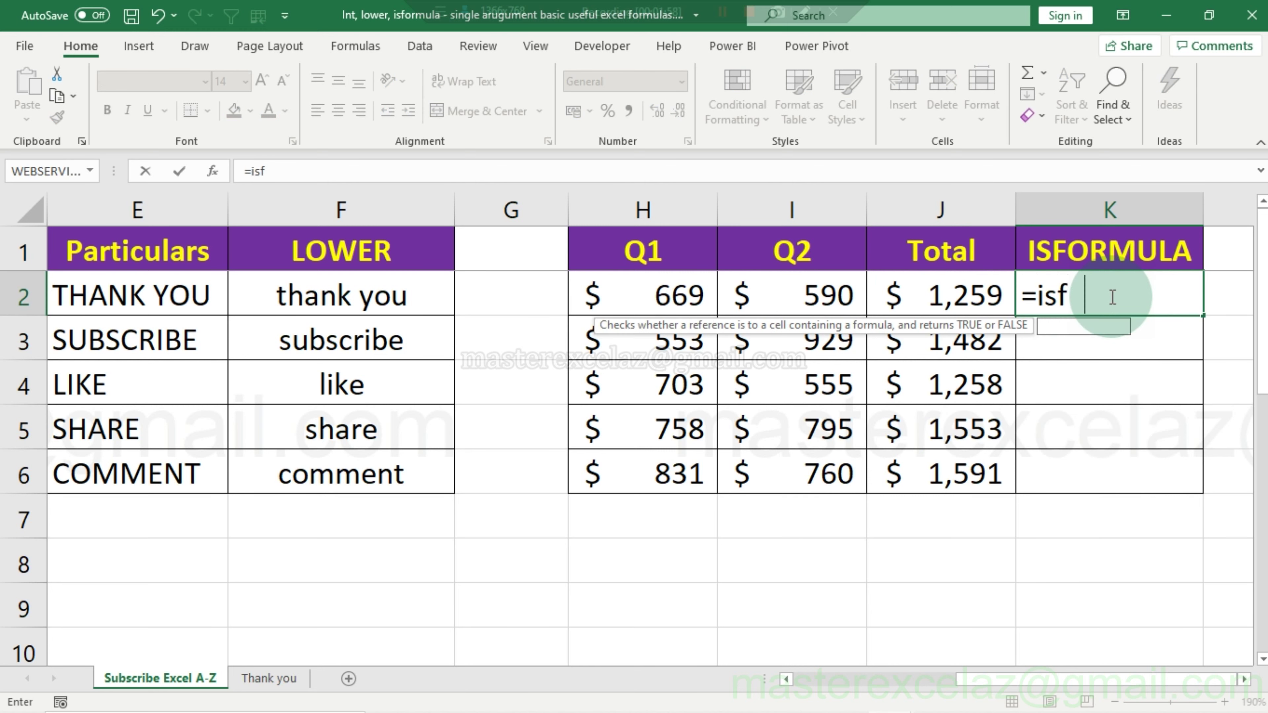
type("ormul")
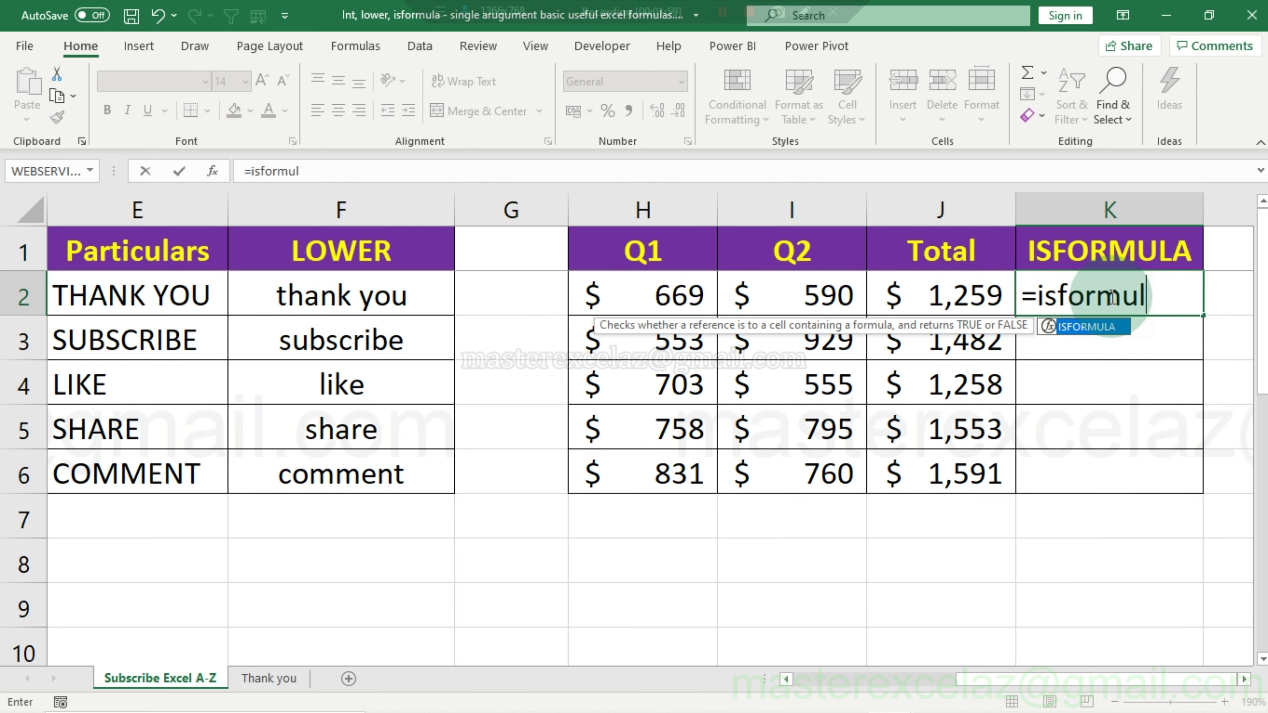
type("a(")
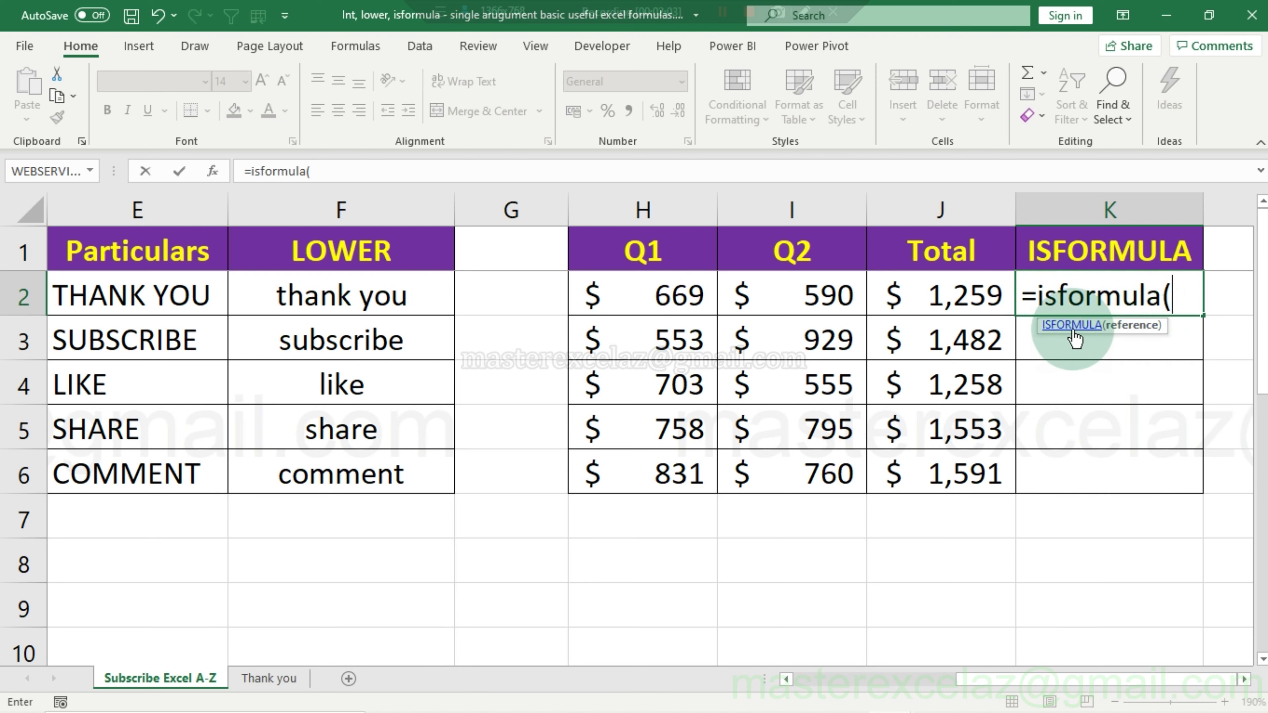
left_click(997, 293)
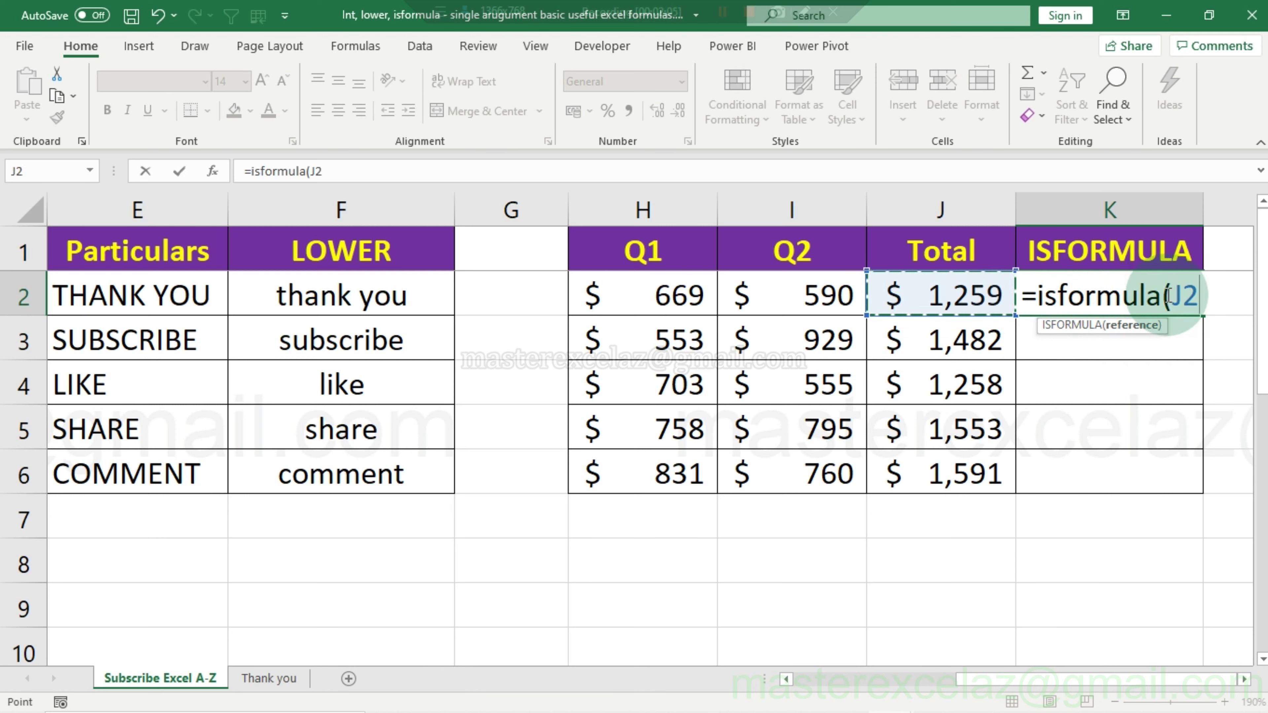
type(")")
key("Return")
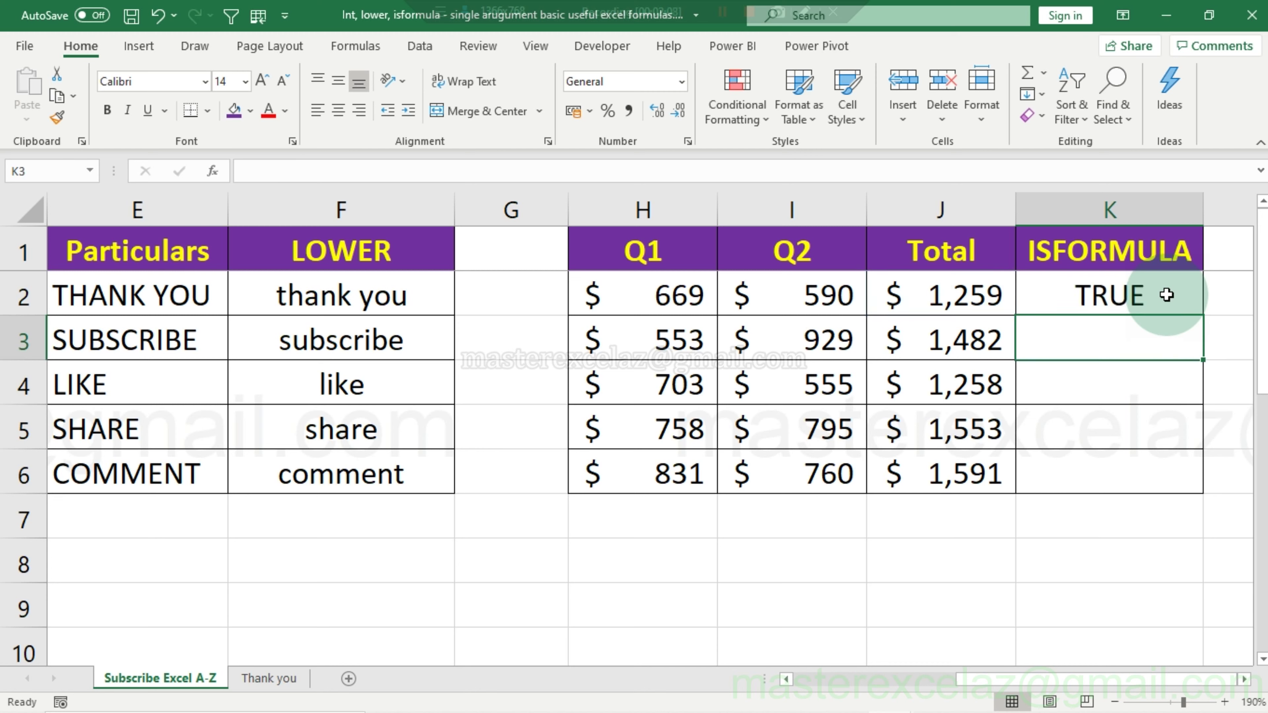
left_click(1167, 295)
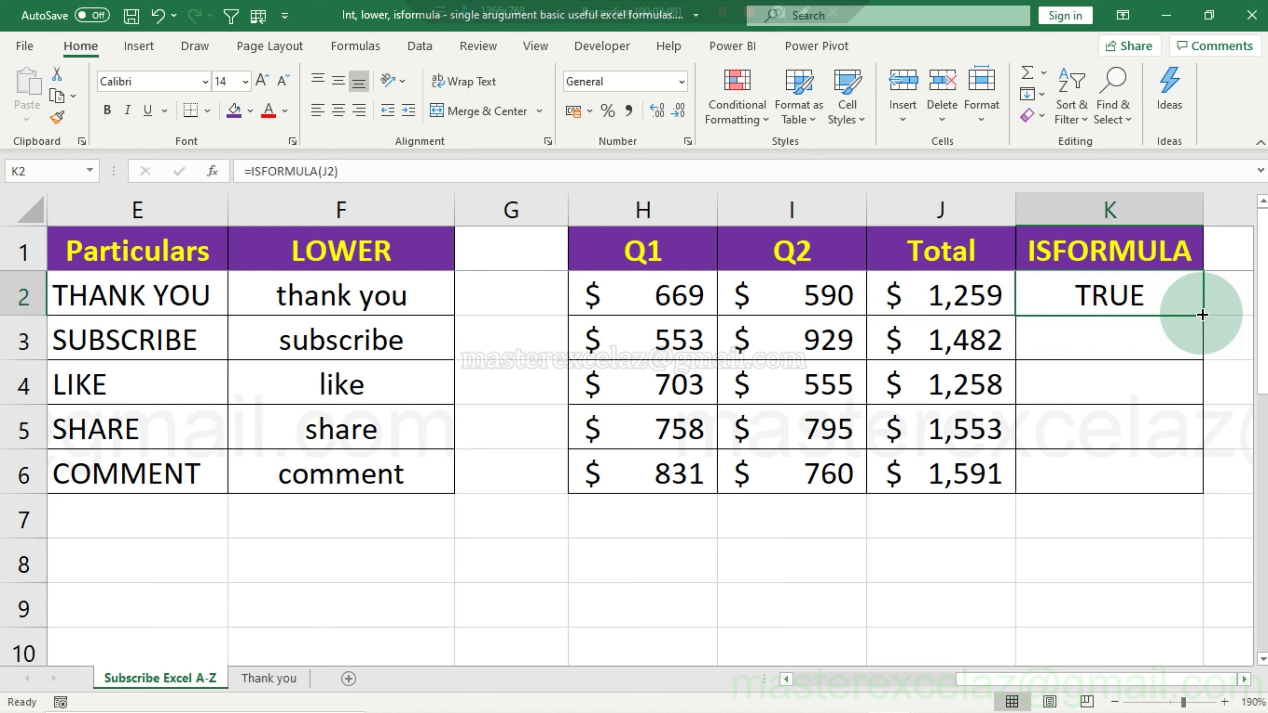
left_click_drag(1202, 315, 1208, 491)
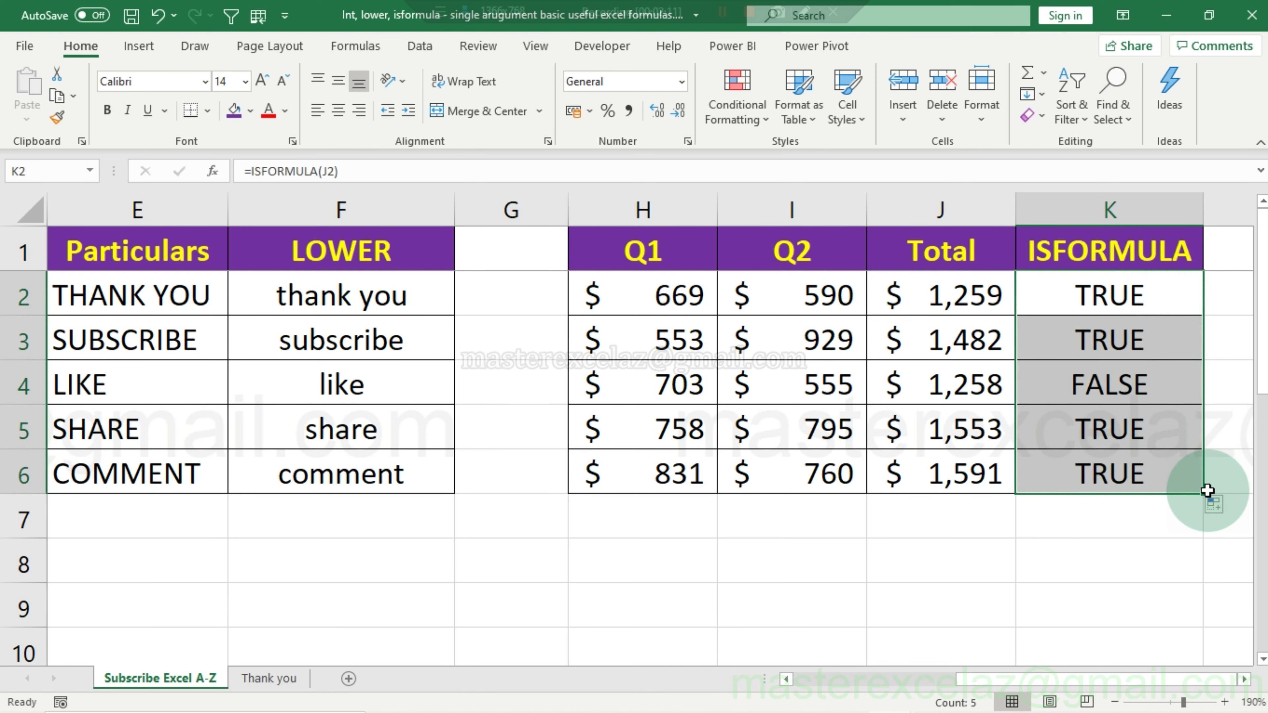
left_click(1156, 288)
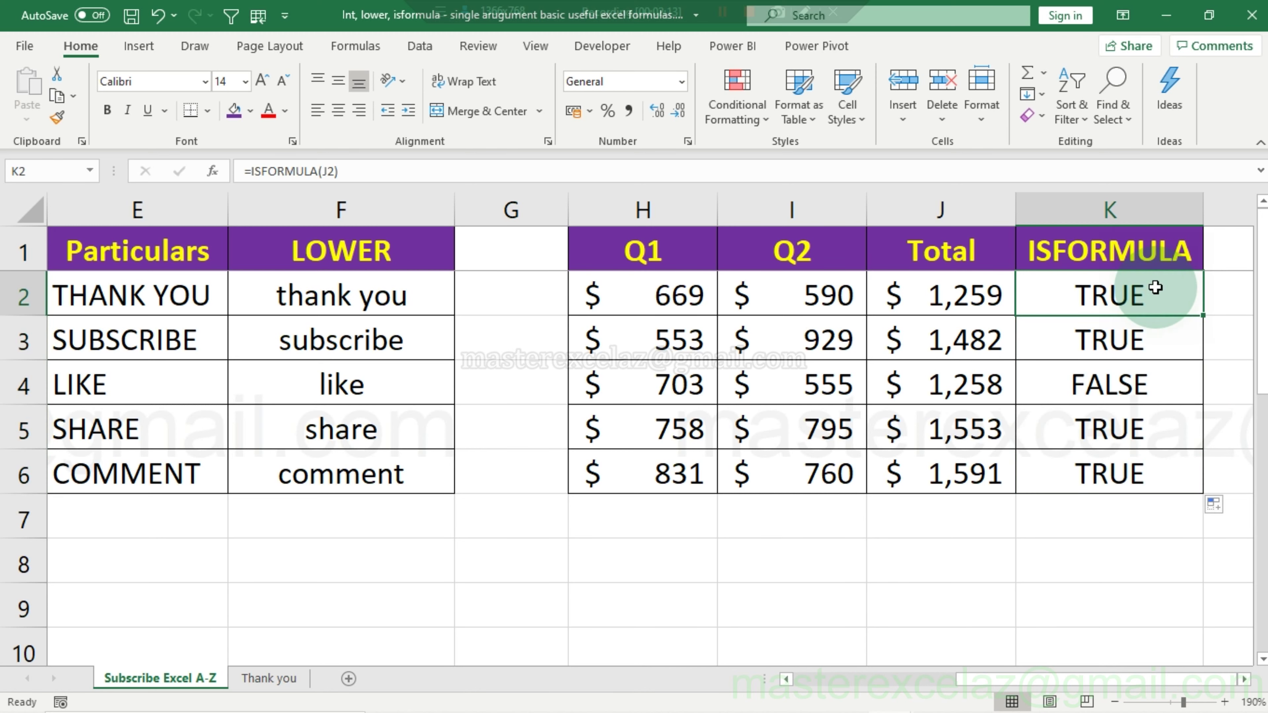
double_click(1156, 288)
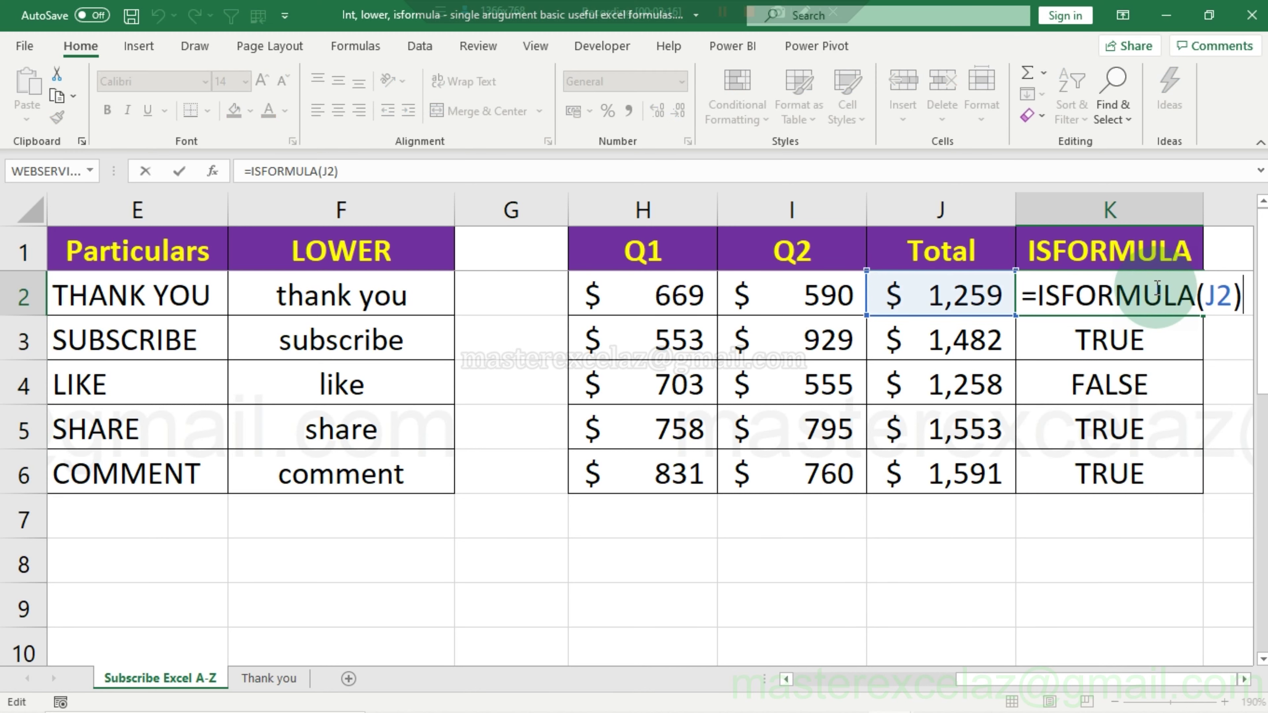
key("Escape")
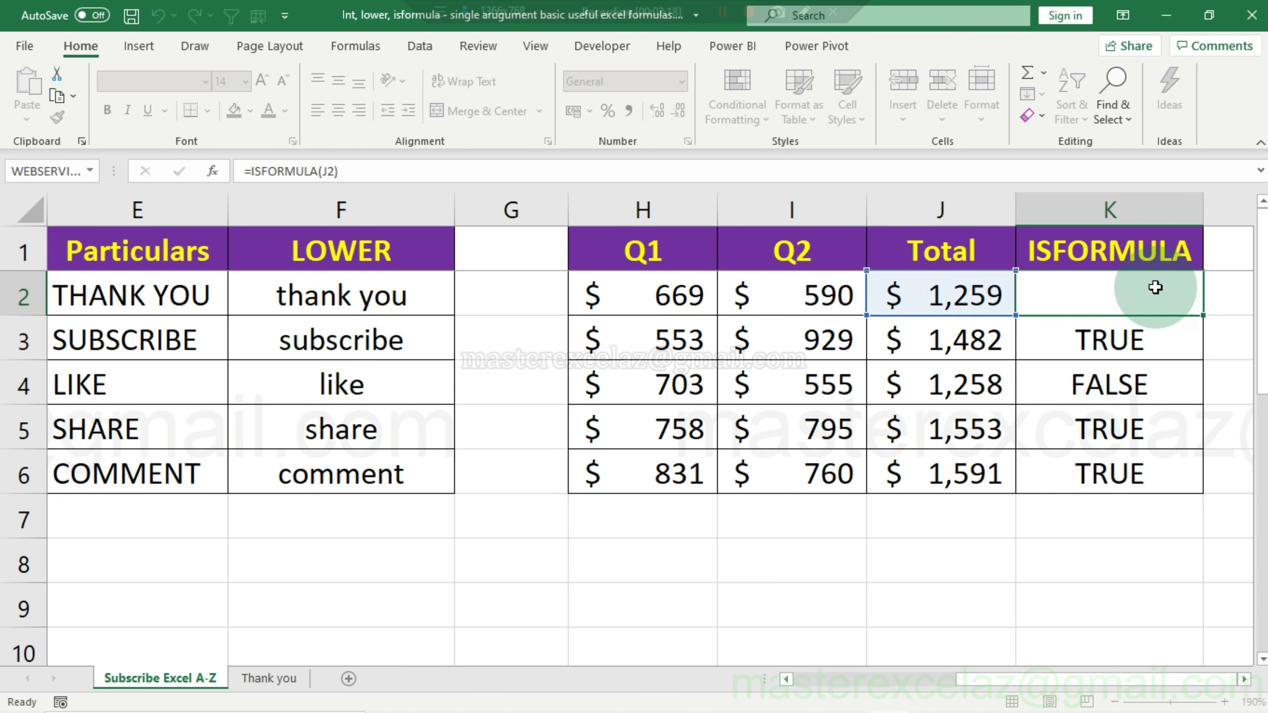
key("Left")
key("F2")
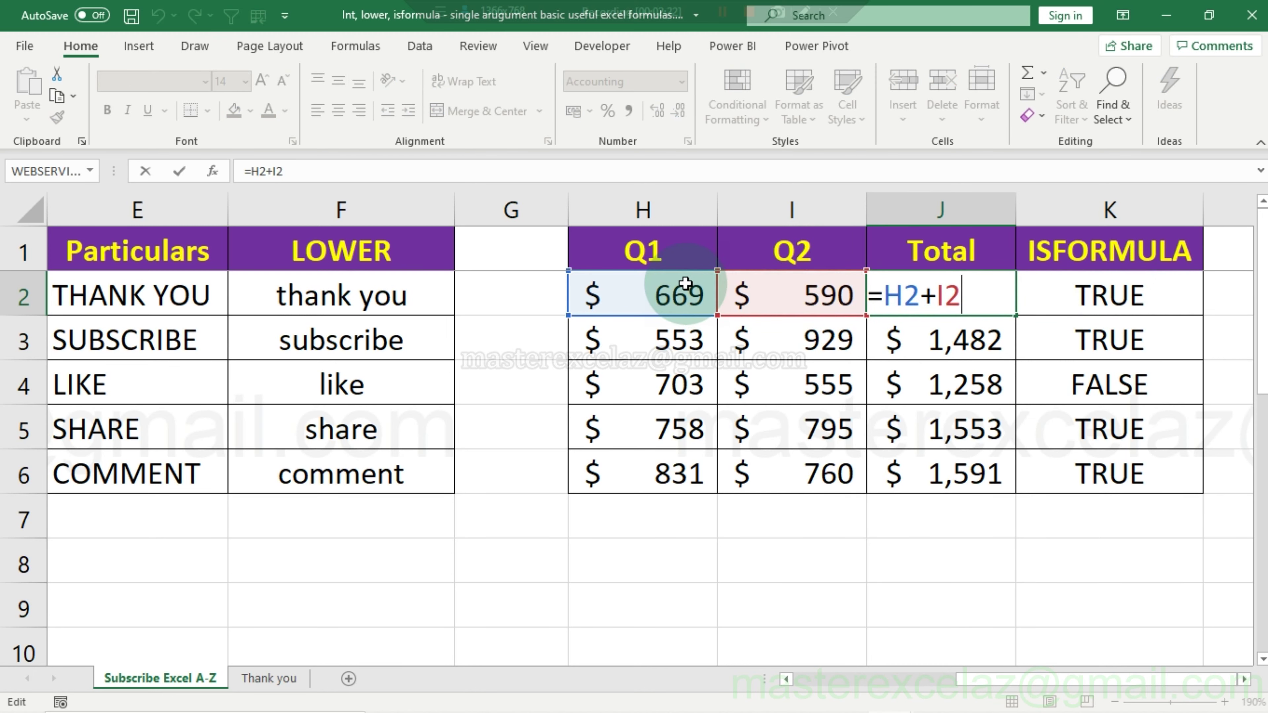
key("Escape")
key("Right")
key("Down")
key("F2")
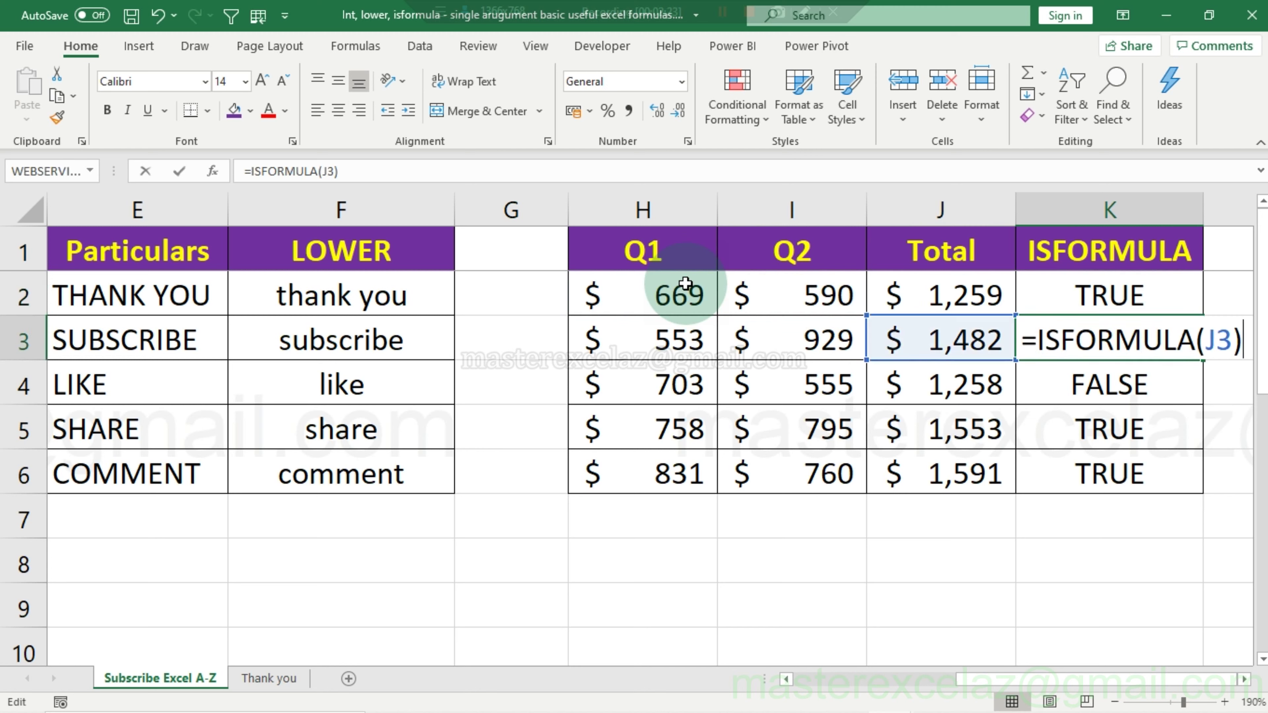
key("Escape")
key("Left")
key("F2")
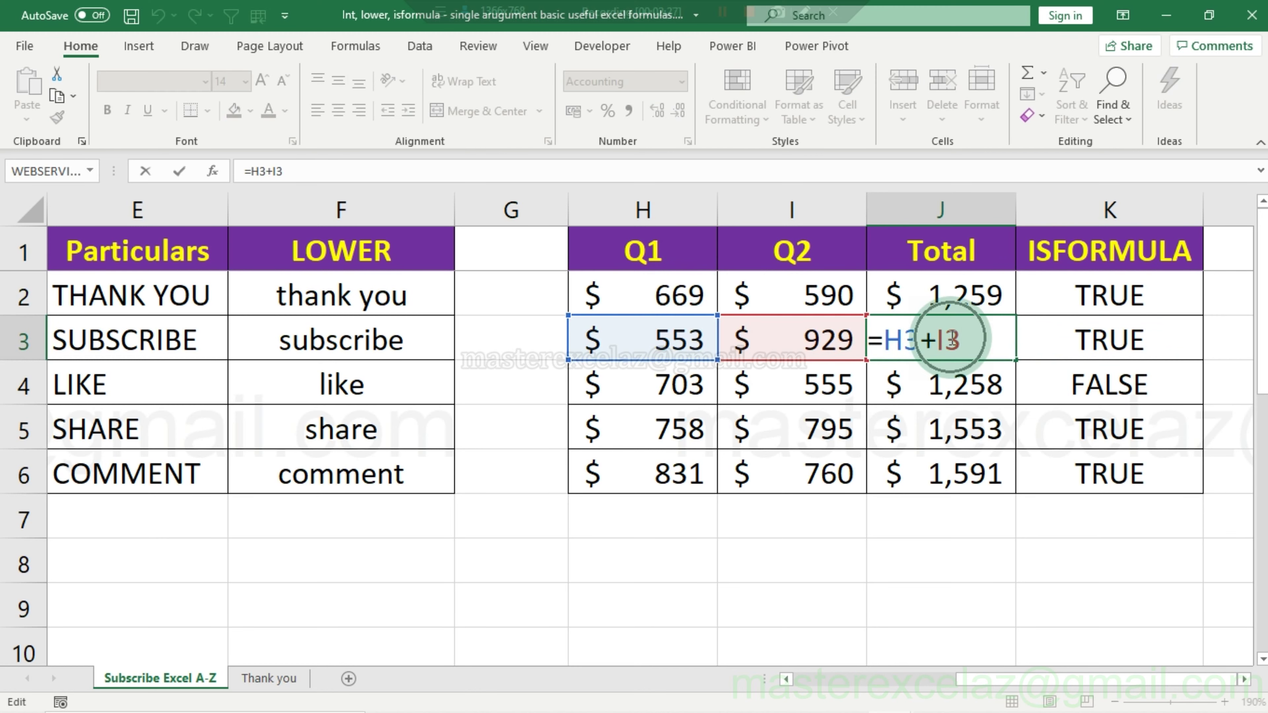
key("Escape")
key("Right")
key("Down")
key("F2")
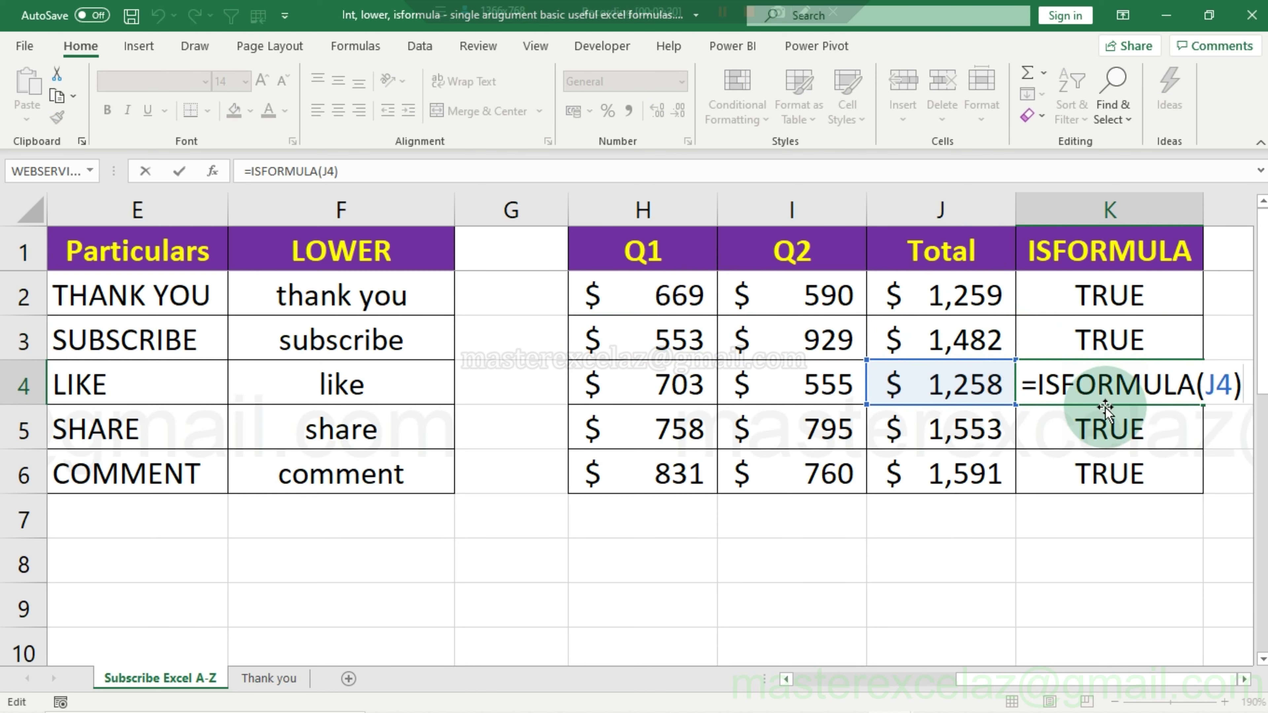
key("Escape")
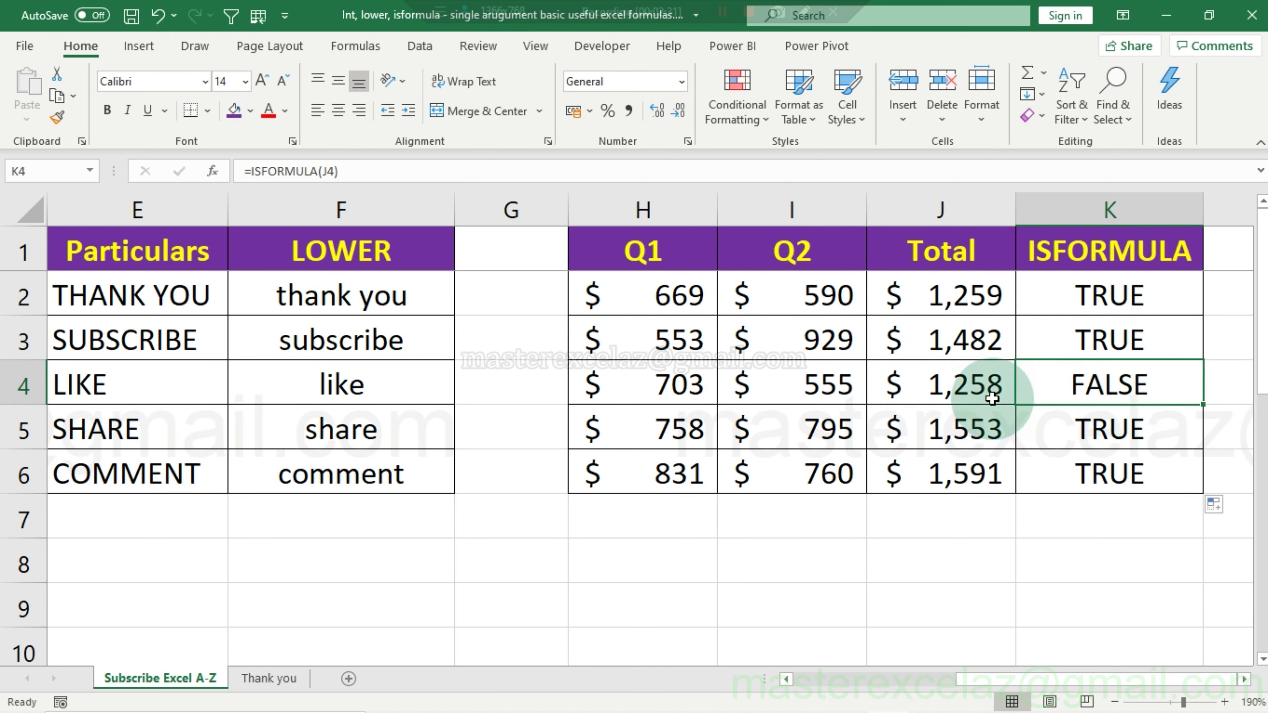
double_click(993, 398)
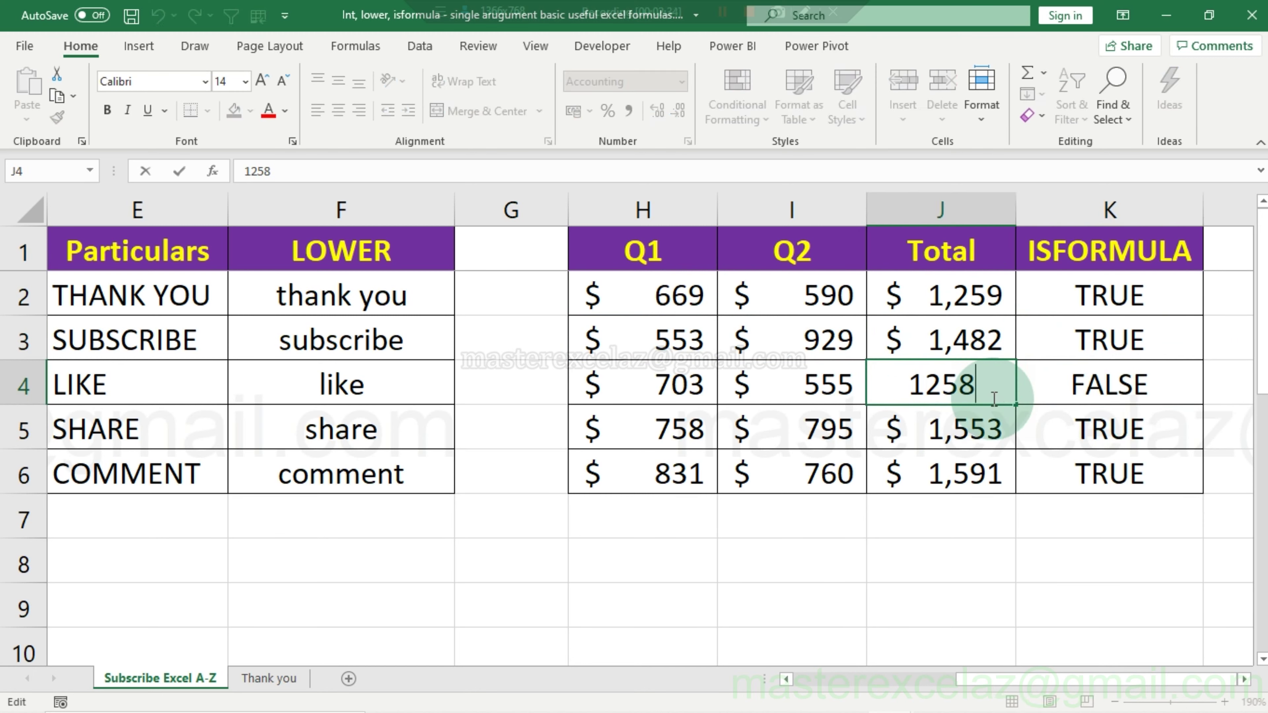
key("Escape")
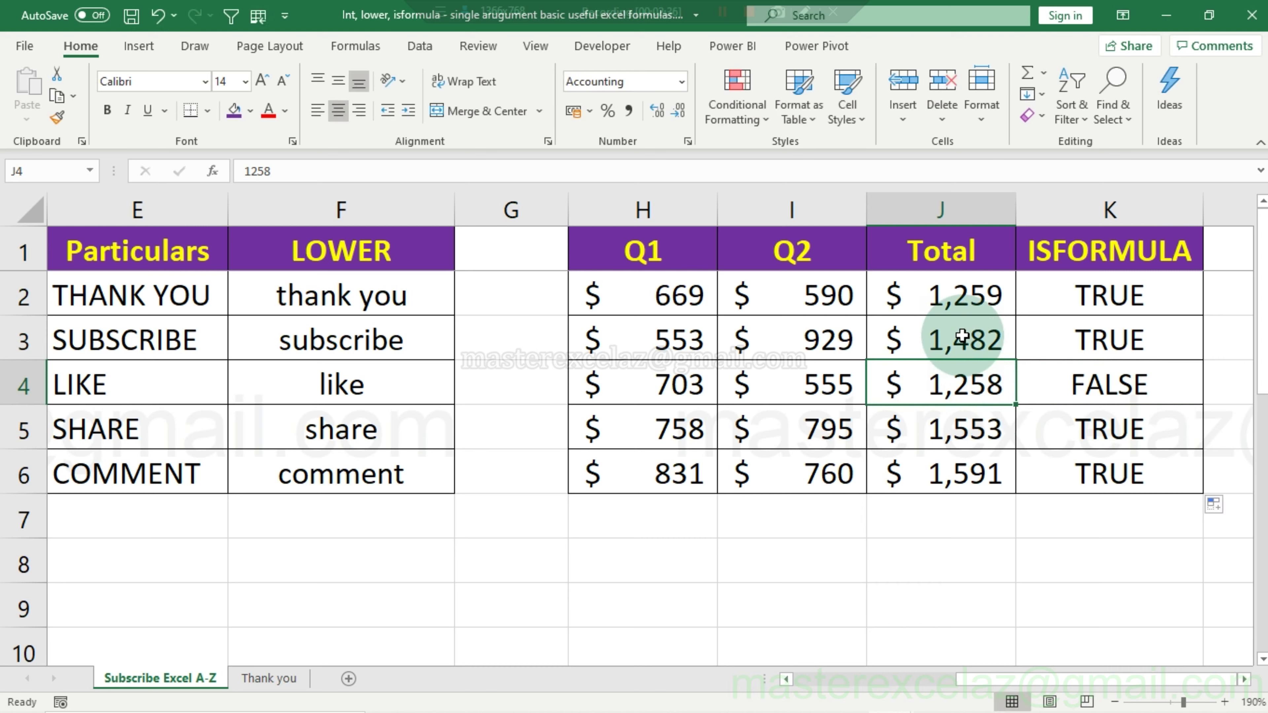
left_click(814, 15)
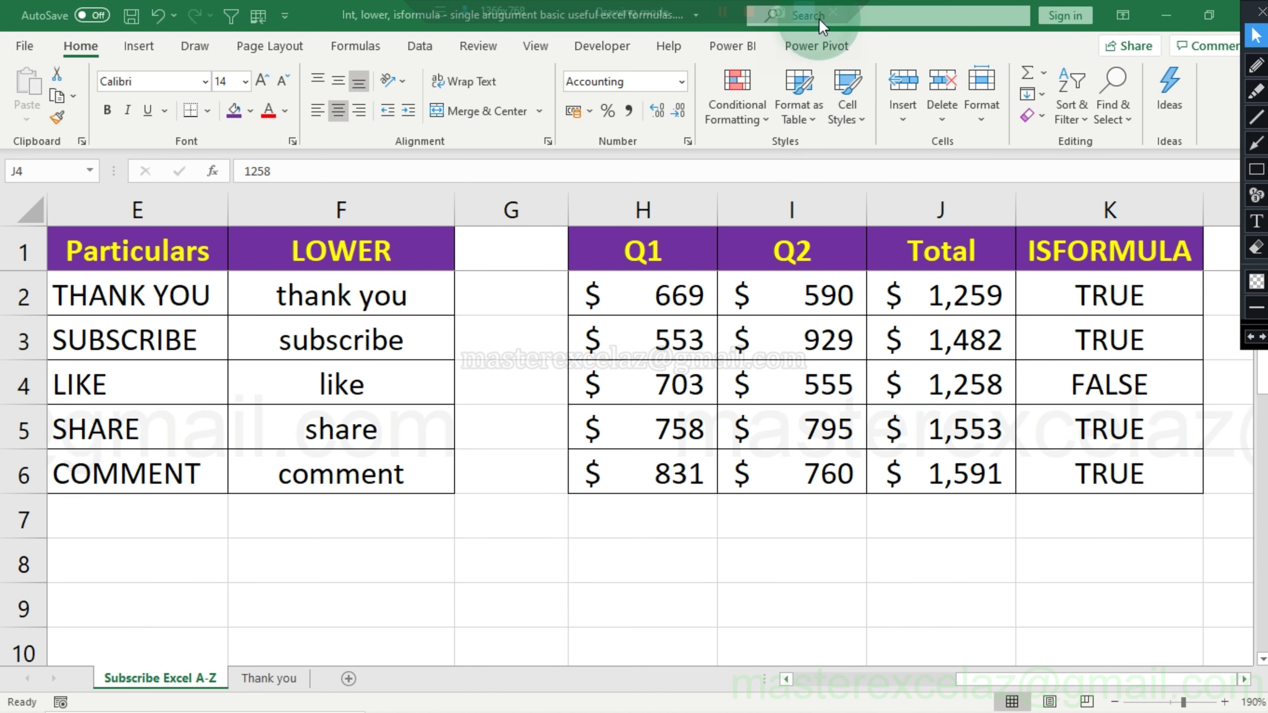
left_click(1255, 92)
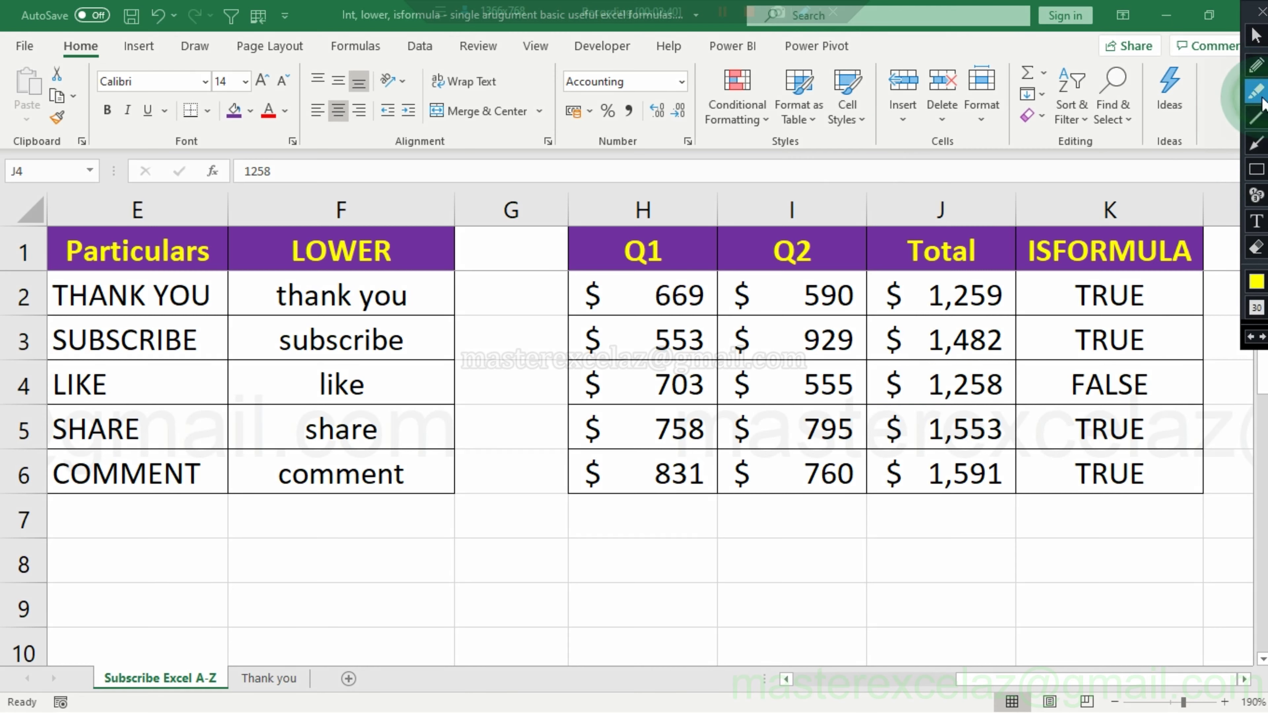
left_click_drag(1063, 385, 1142, 395)
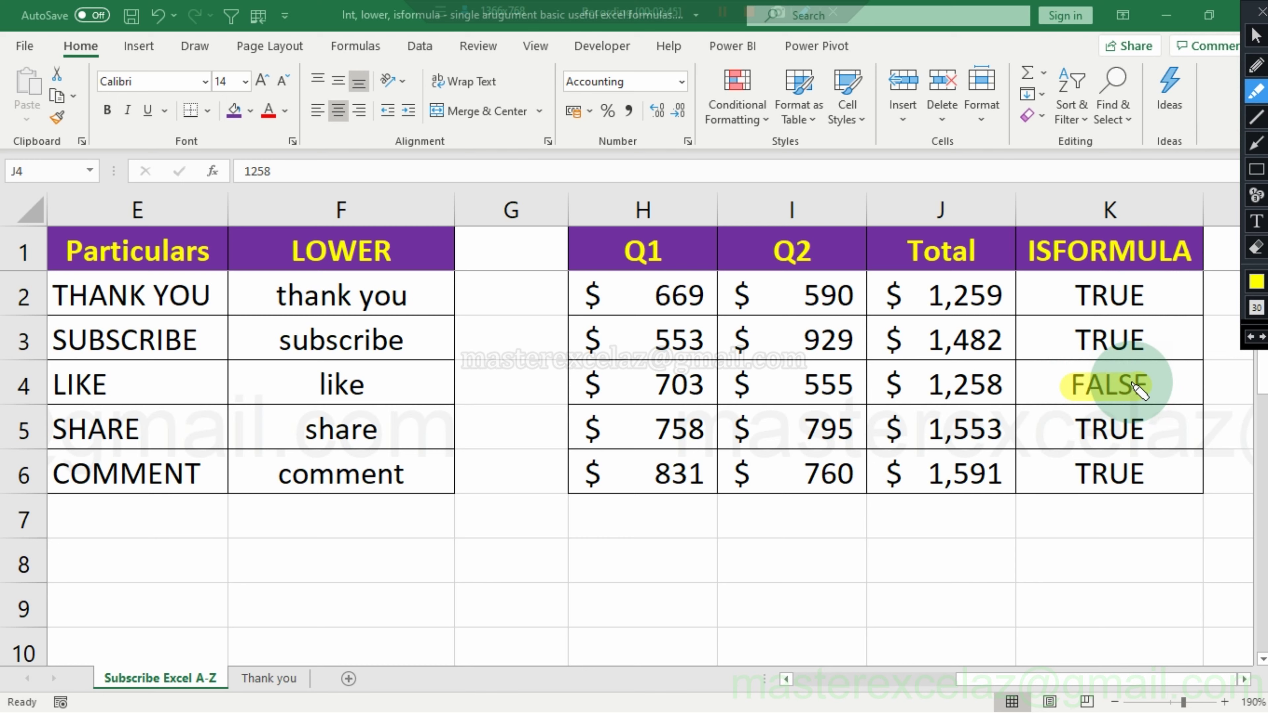
left_click(1256, 170)
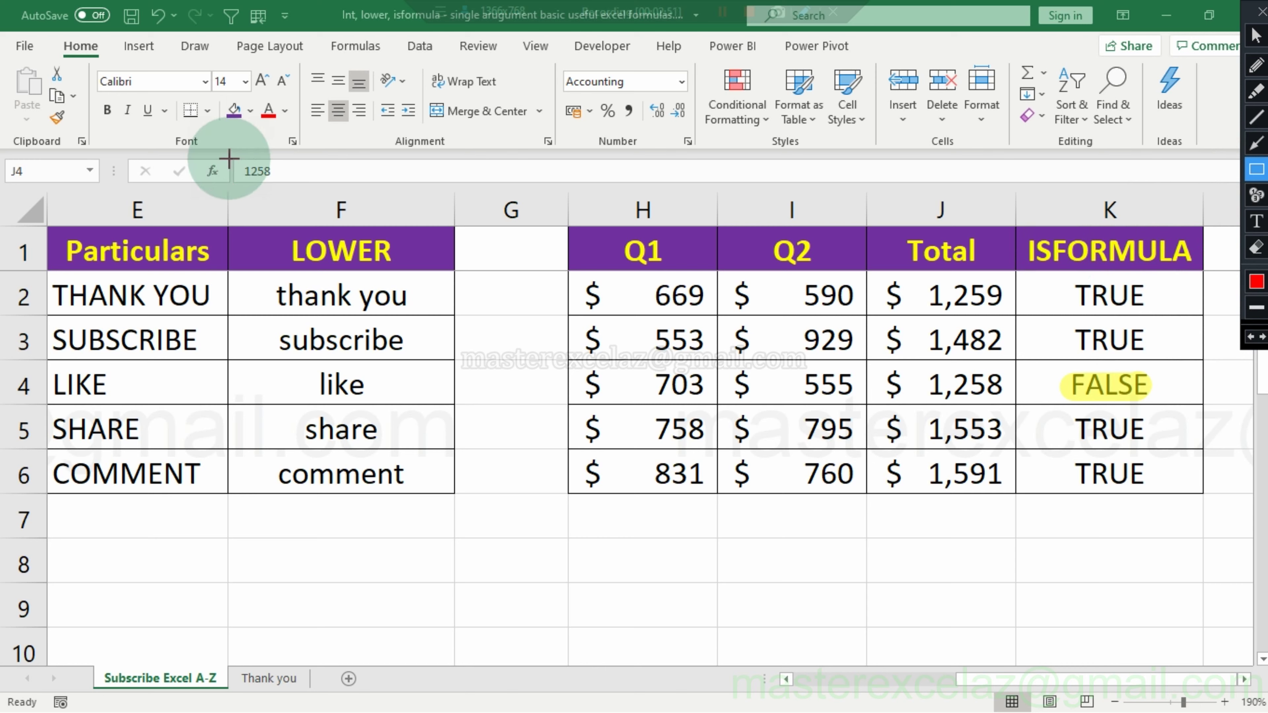
left_click_drag(229, 155, 304, 188)
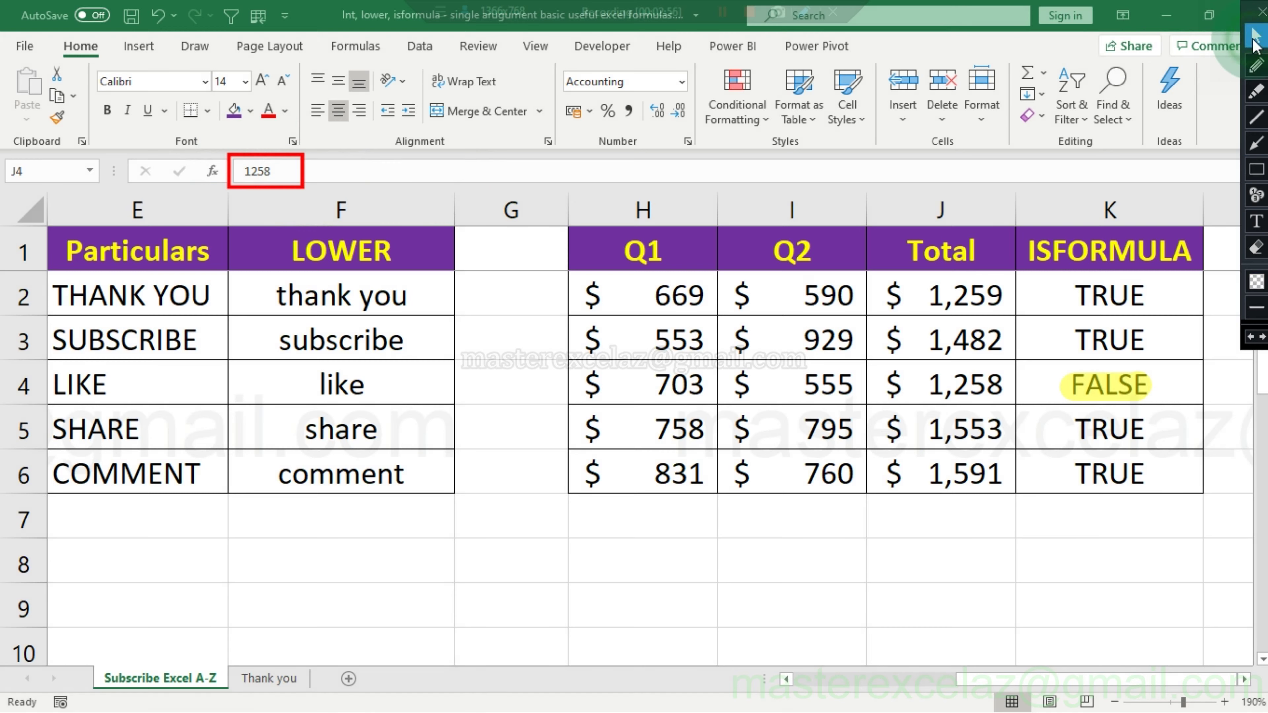
left_click(1255, 36)
left_click(978, 384)
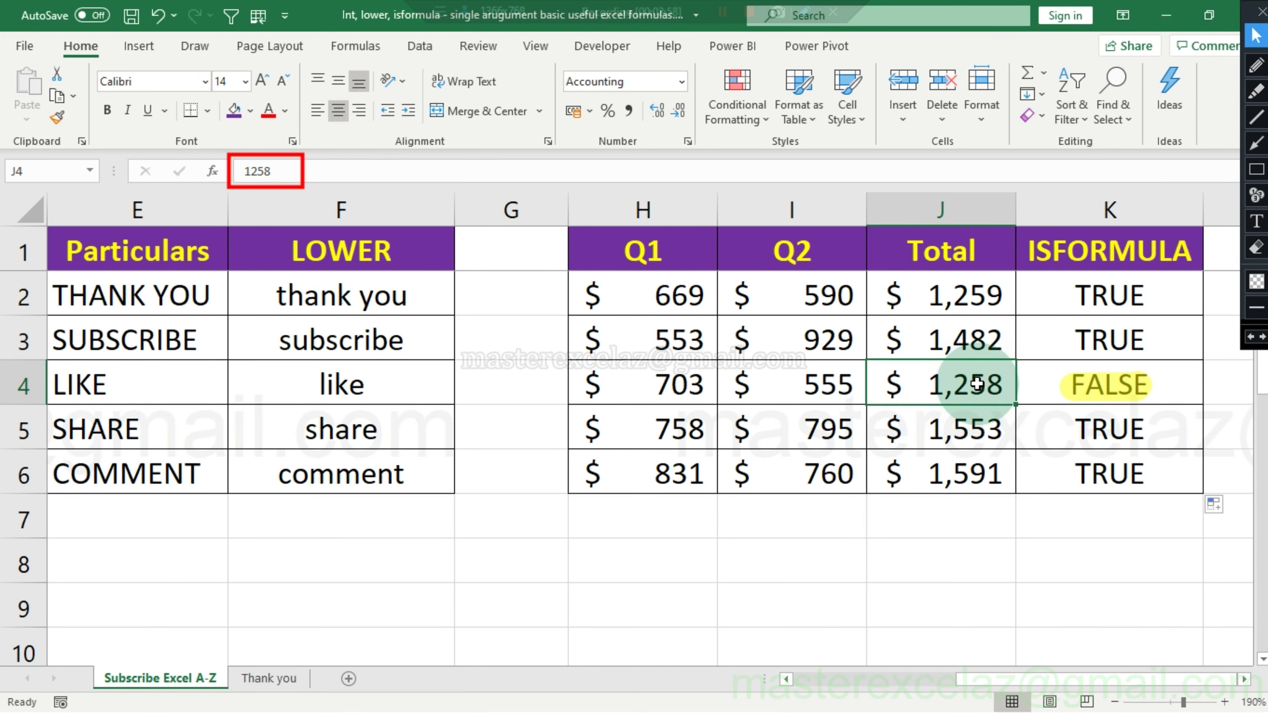
double_click(977, 383)
key("Escape")
type("=")
key("Left")
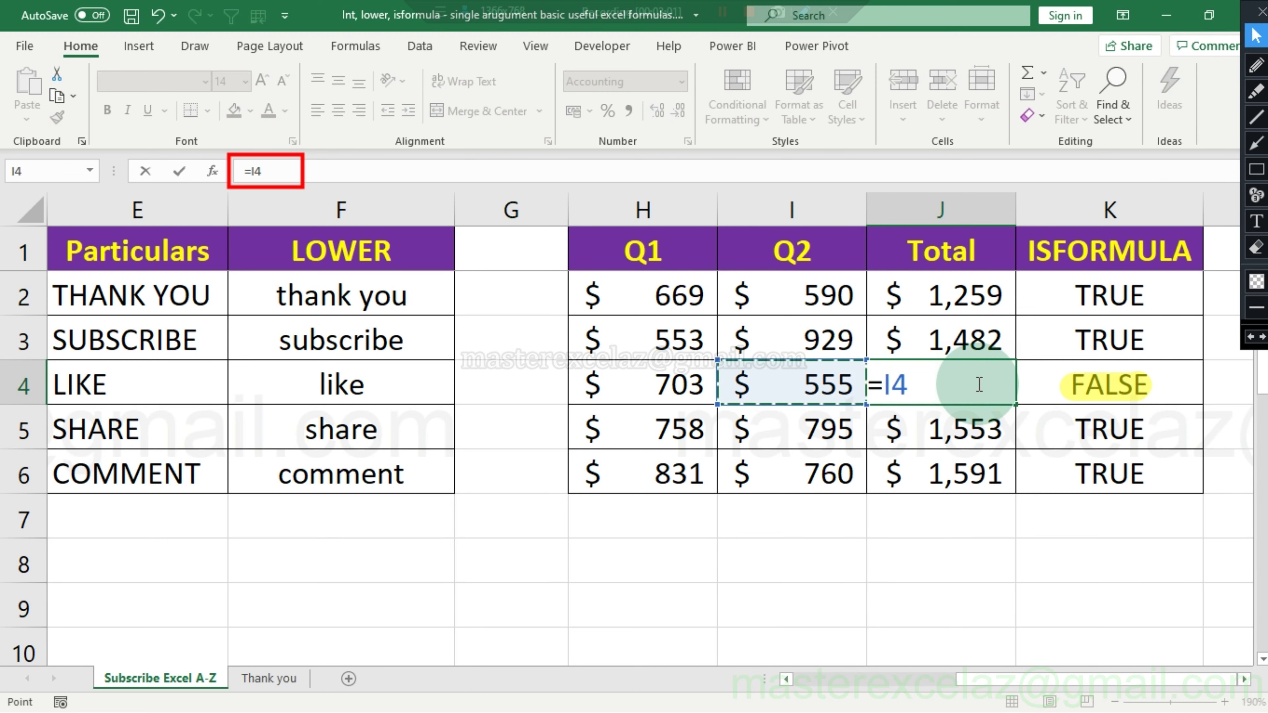
key("Left")
type("+")
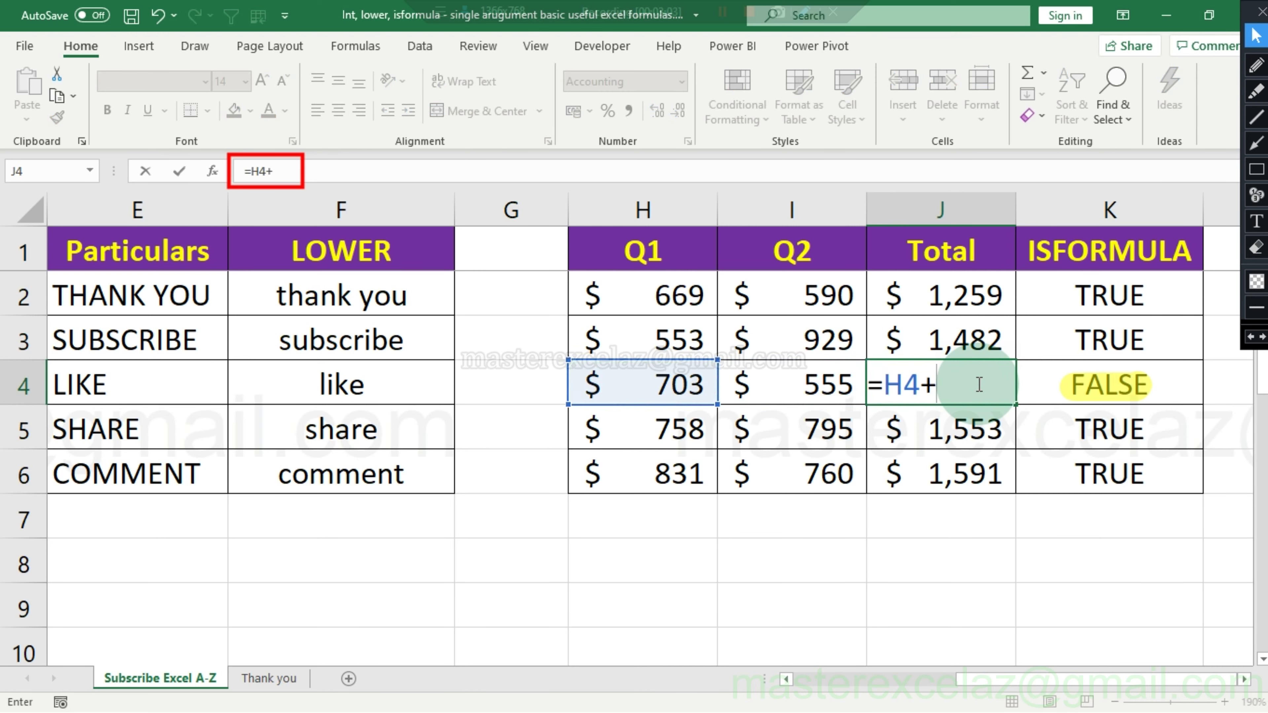
key("Left")
key("Return")
double_click(978, 385)
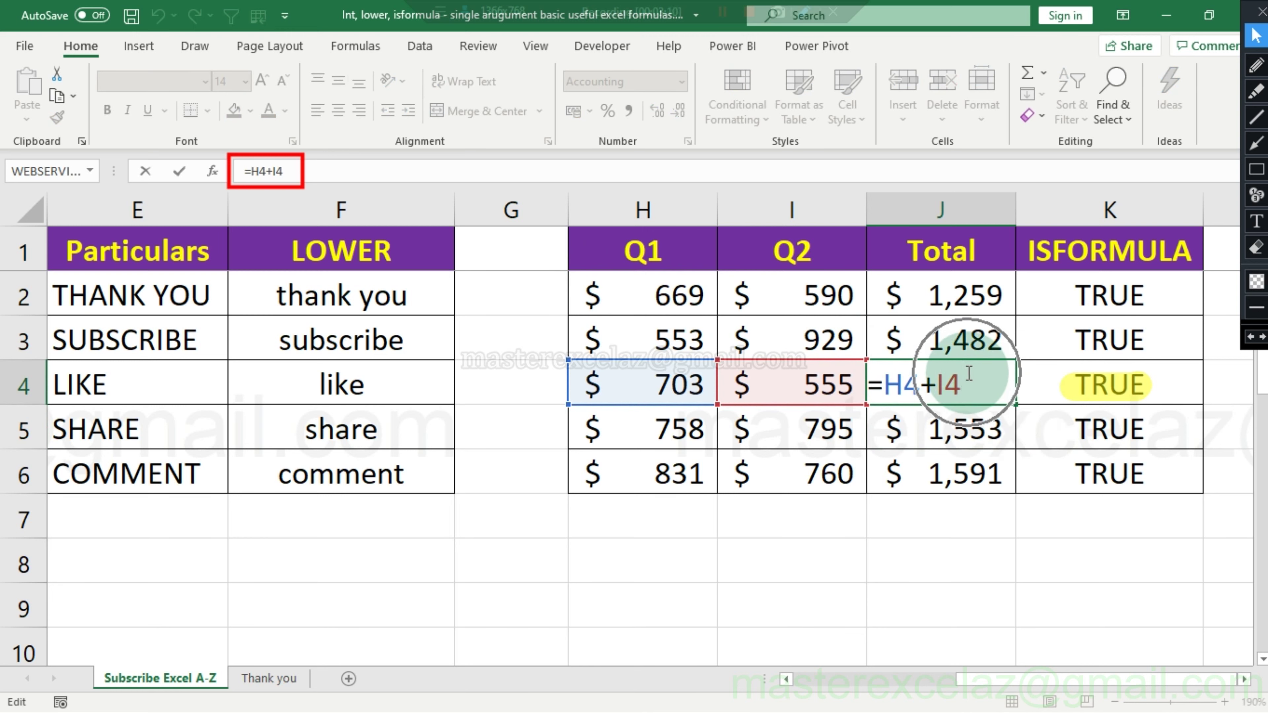
key("Escape")
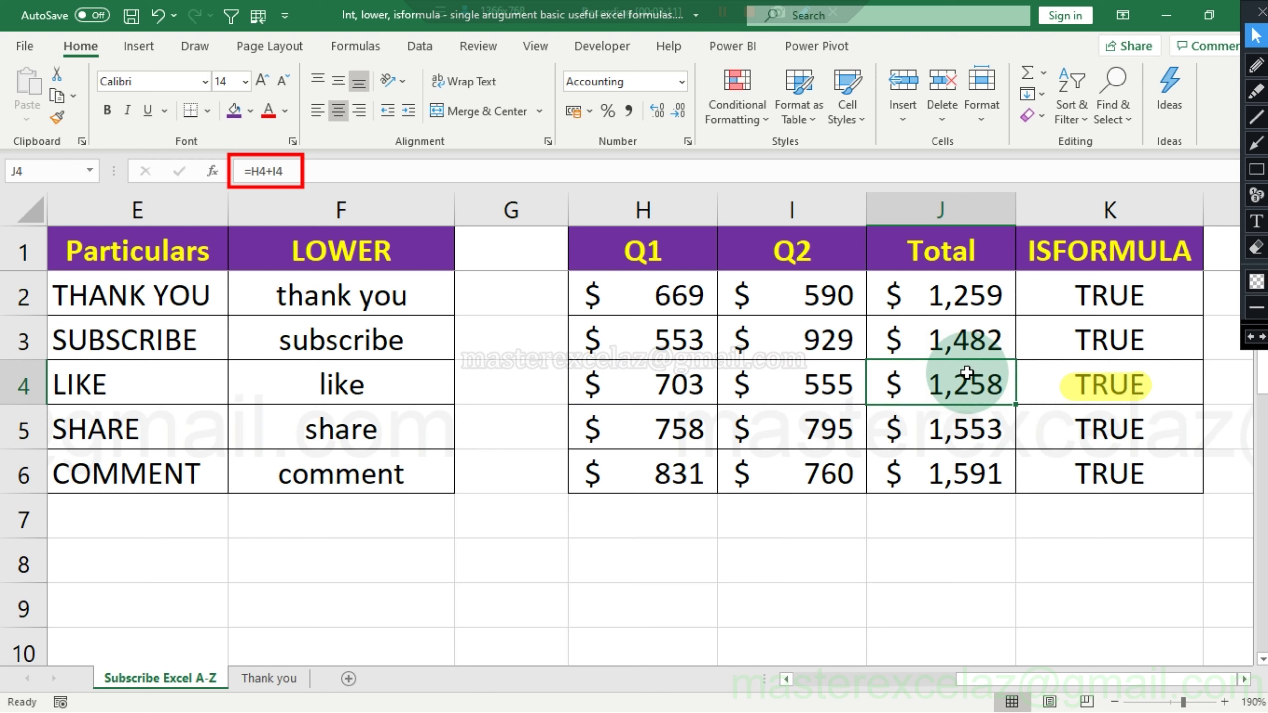
key("Right")
key("F2")
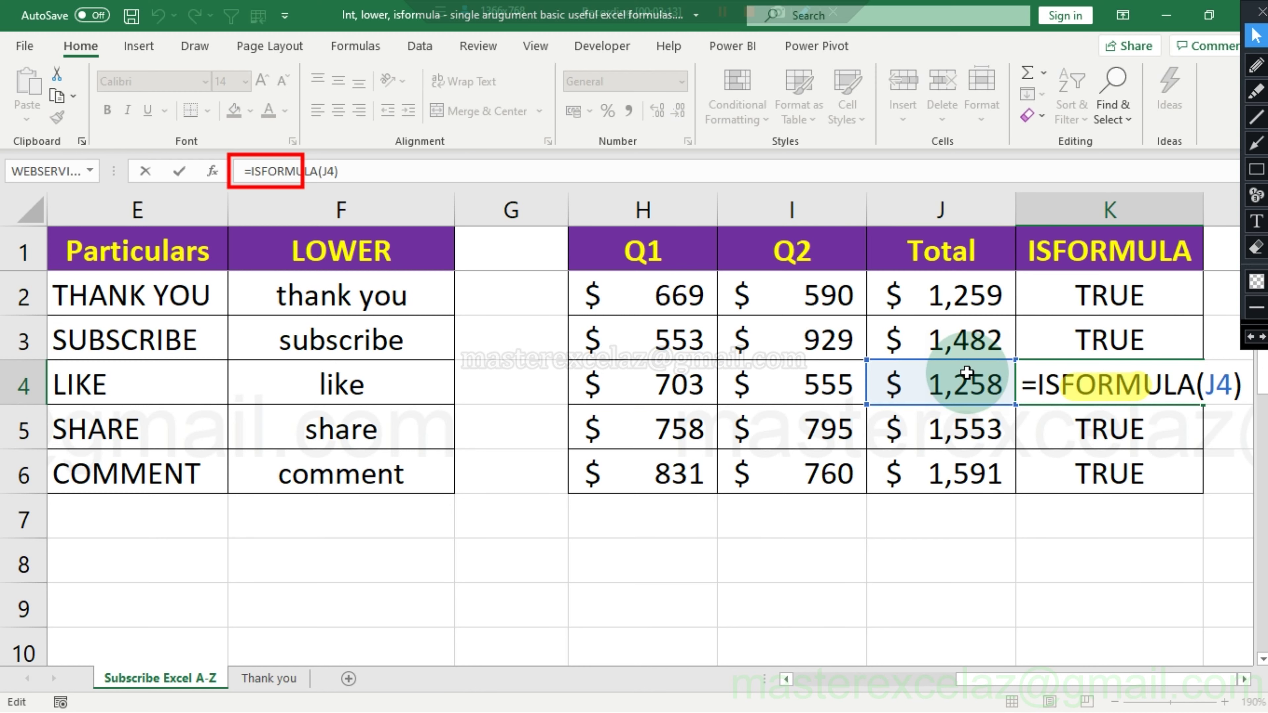
key("Escape")
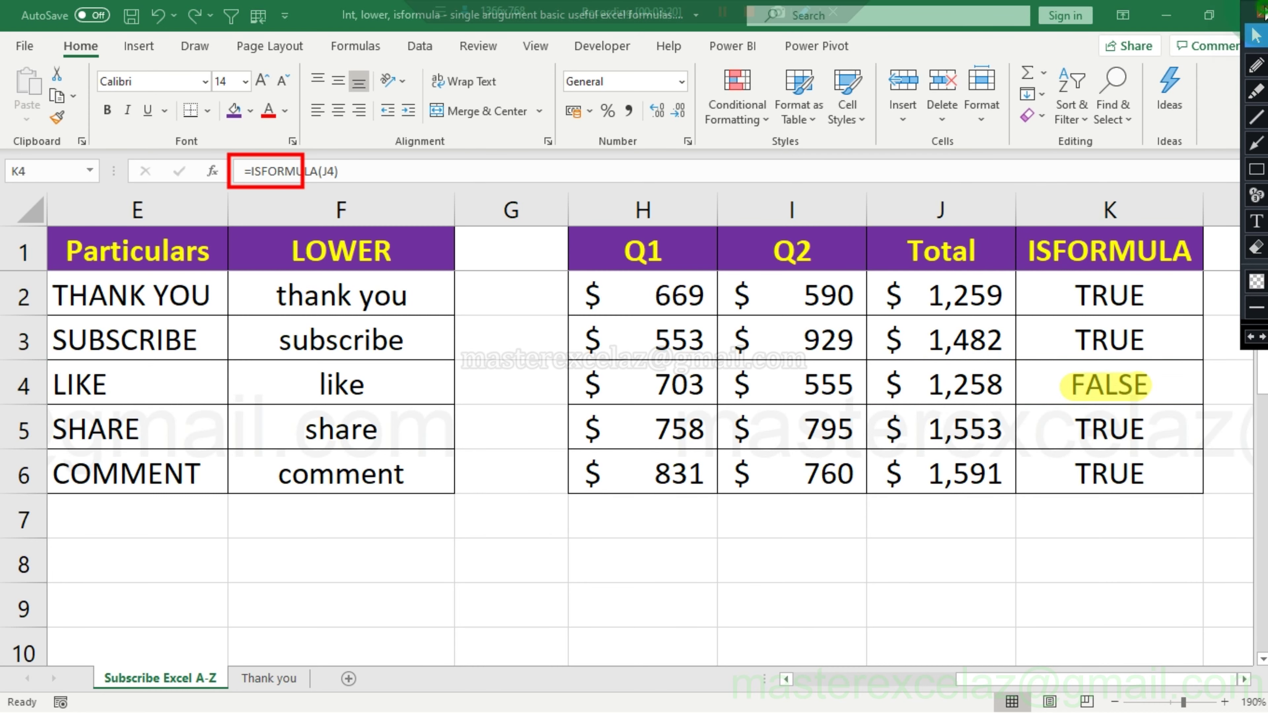
left_click(1255, 35)
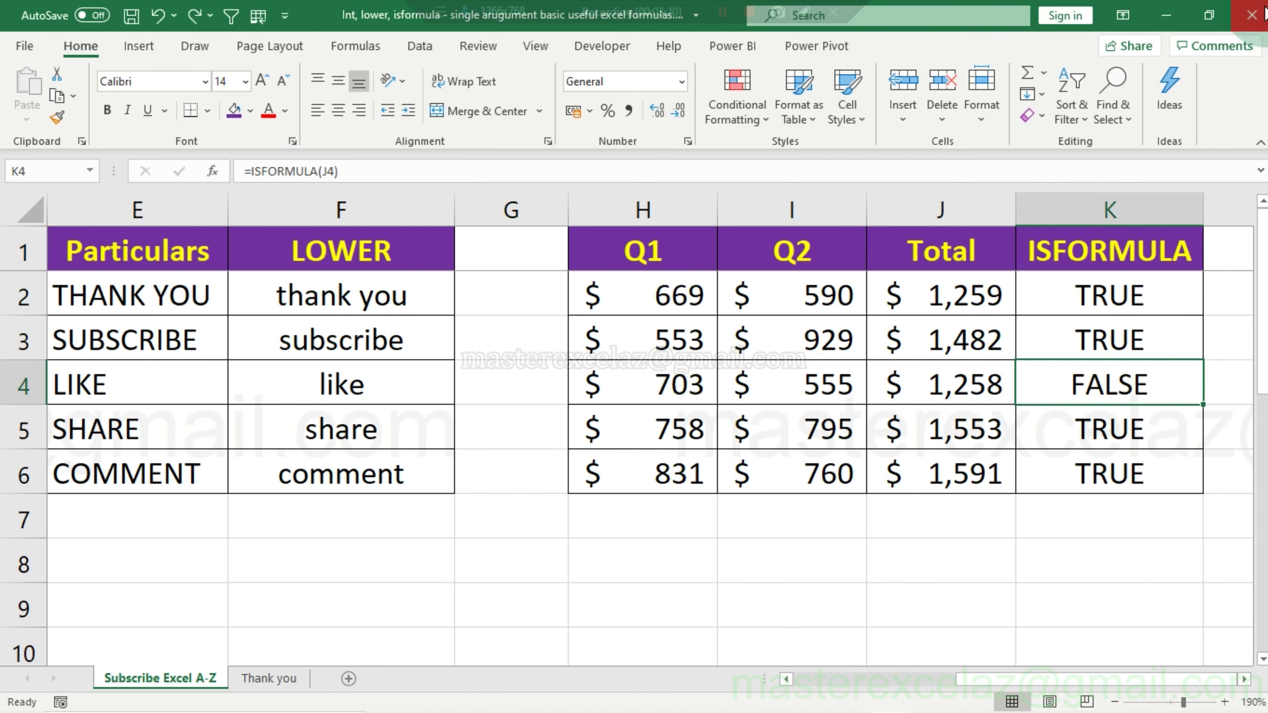
Open the 'Thank you' sheet with the closing banner.
left_click(273, 679)
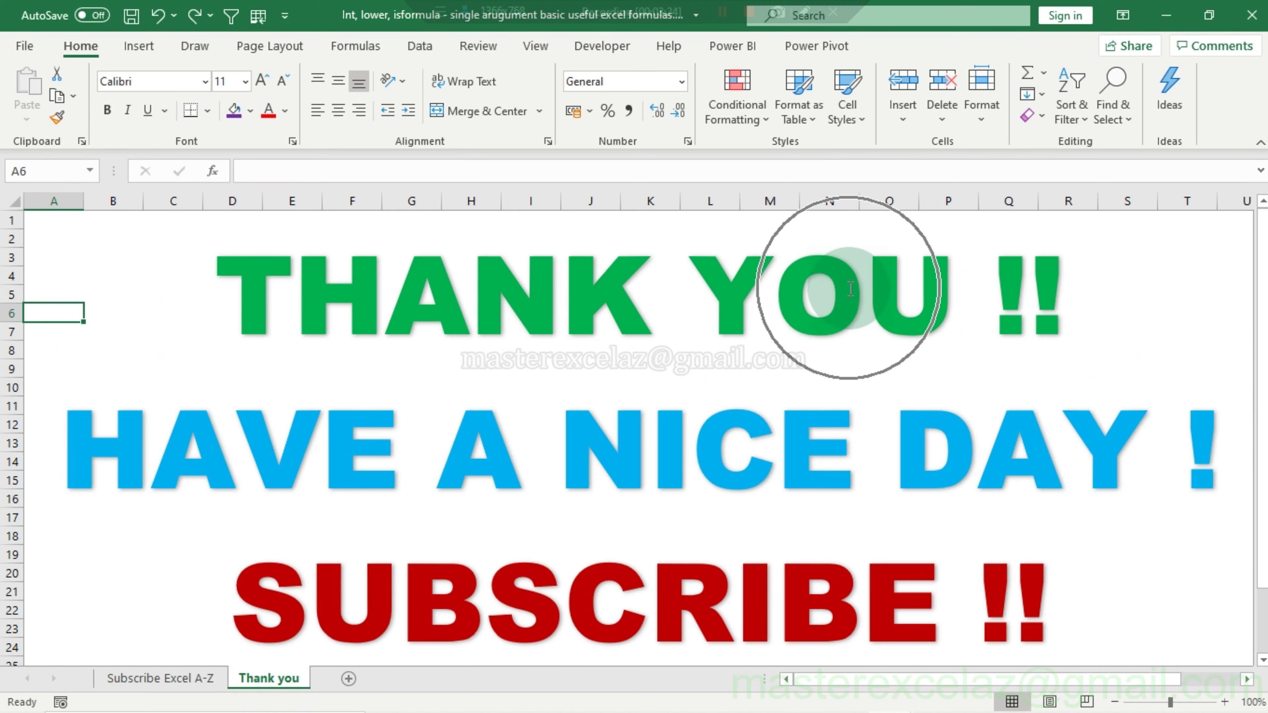